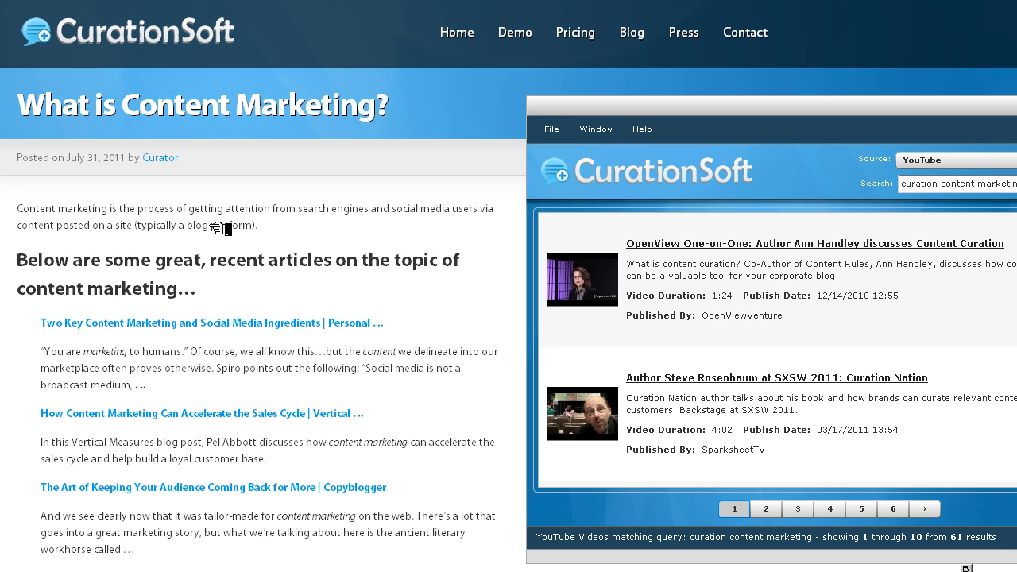
Review the published post's opening definition and its list of recent content marketing articles, and bring the CurationSoft window alongside
drag(298, 228, 22, 211)
scroll(208, 567, down, 5)
drag(179, 350, 40, 322)
scroll(73, 352, up, 5)
drag(599, 109, 244, 113)
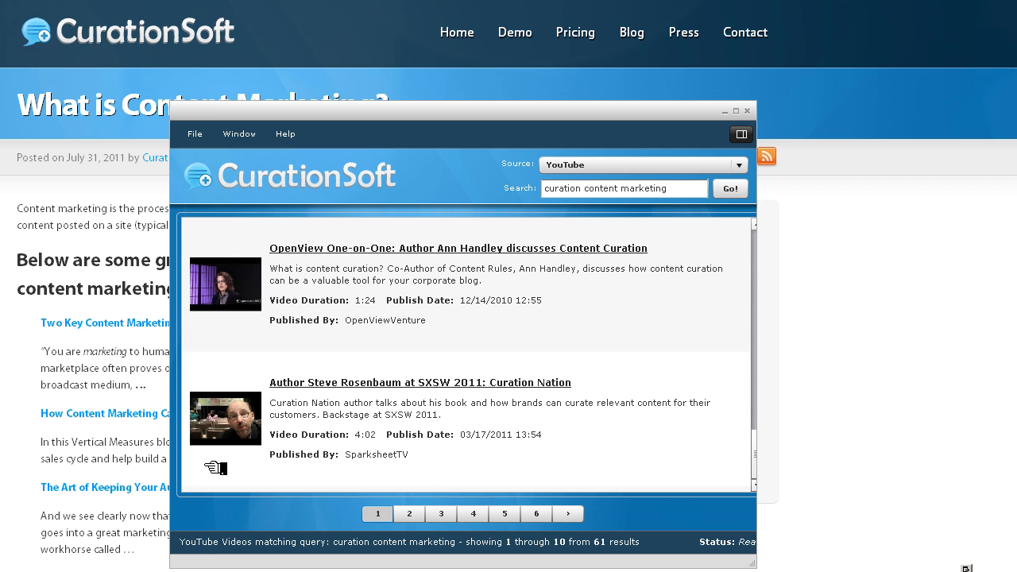
Examine the embedded YouTube videos, with their titles and descriptions, under the post's Curation Expert Videos heading
scroll(96, 548, down, 12)
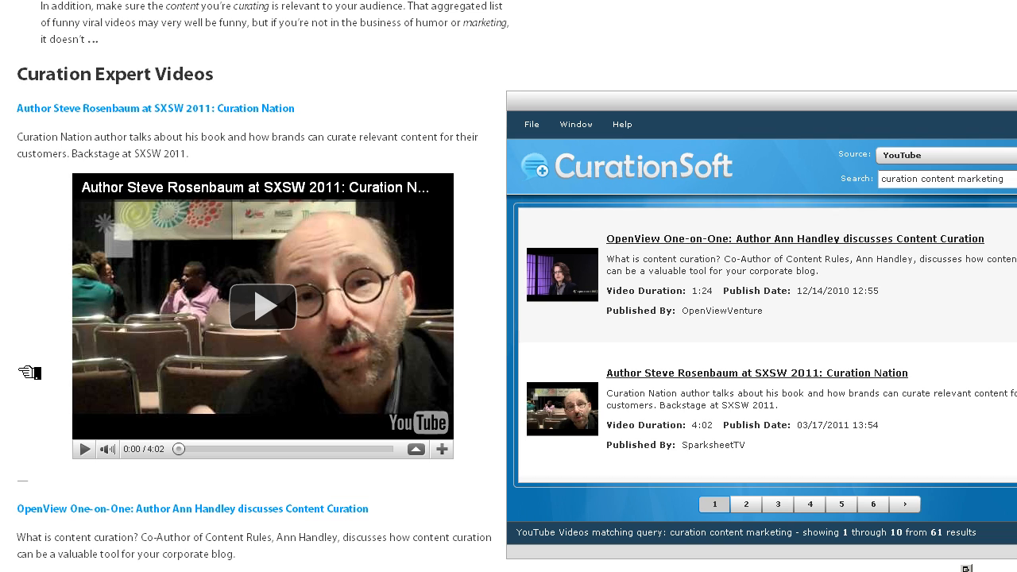
scroll(29, 372, down, 4)
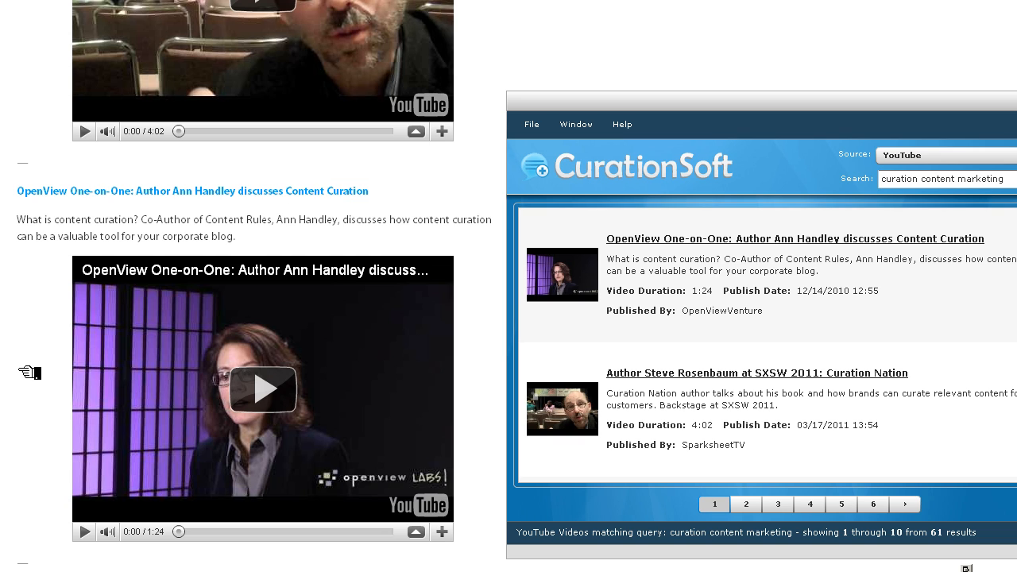
scroll(29, 372, up, 2)
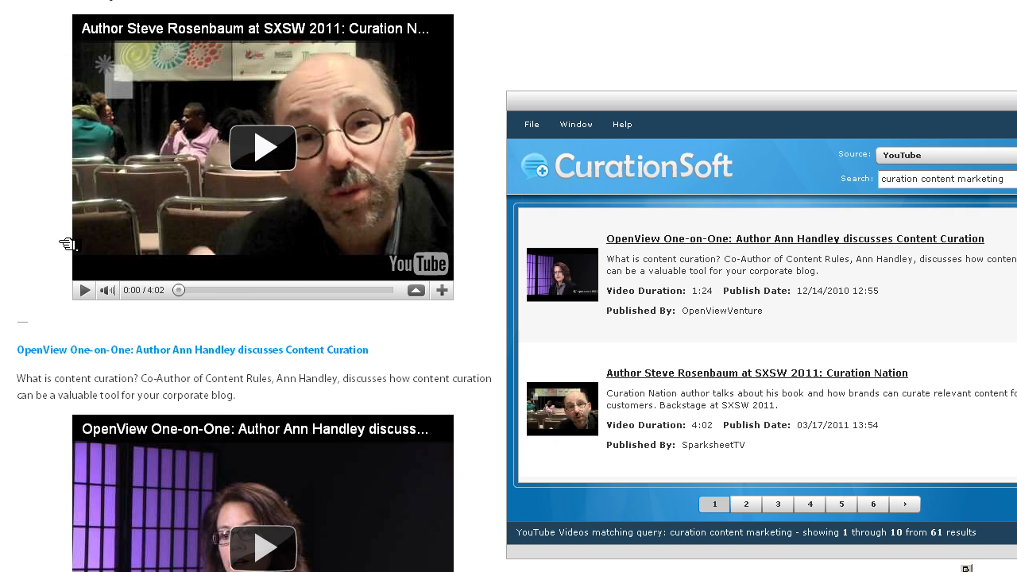
scroll(39, 484, down, 2)
scroll(38, 484, up, 2)
scroll(39, 479, up, 2)
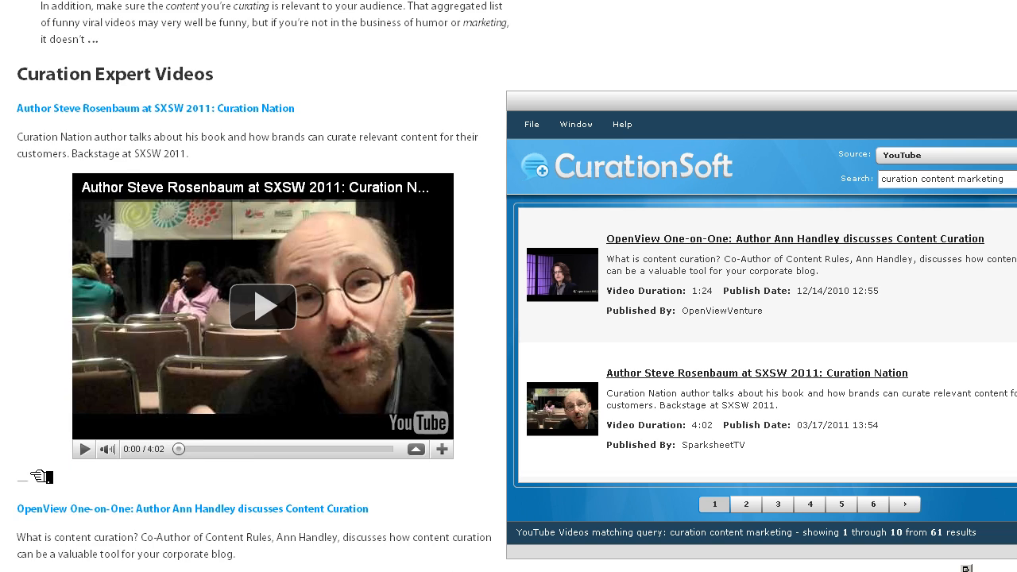
scroll(44, 449, down, 4)
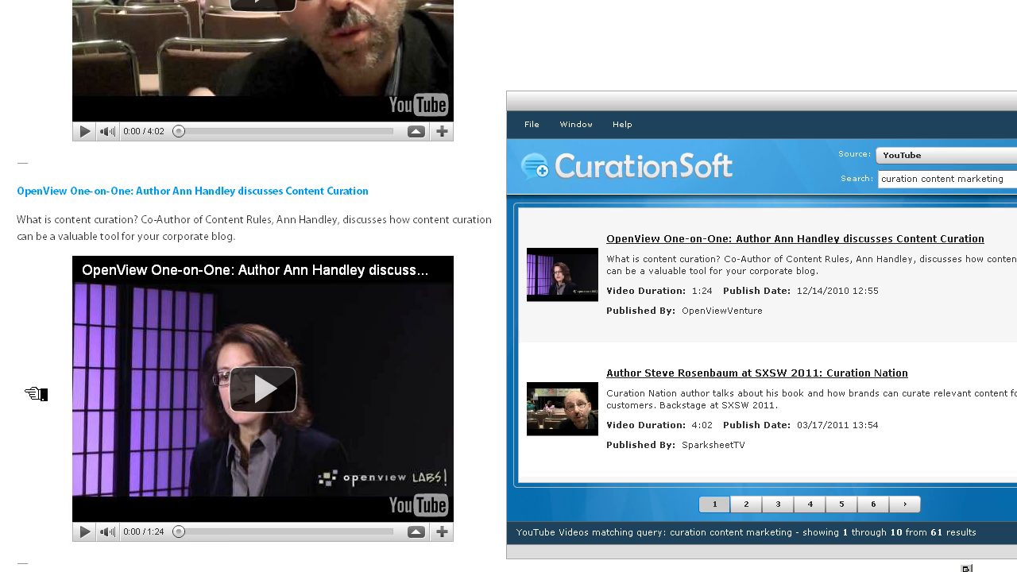
scroll(36, 393, up, 2)
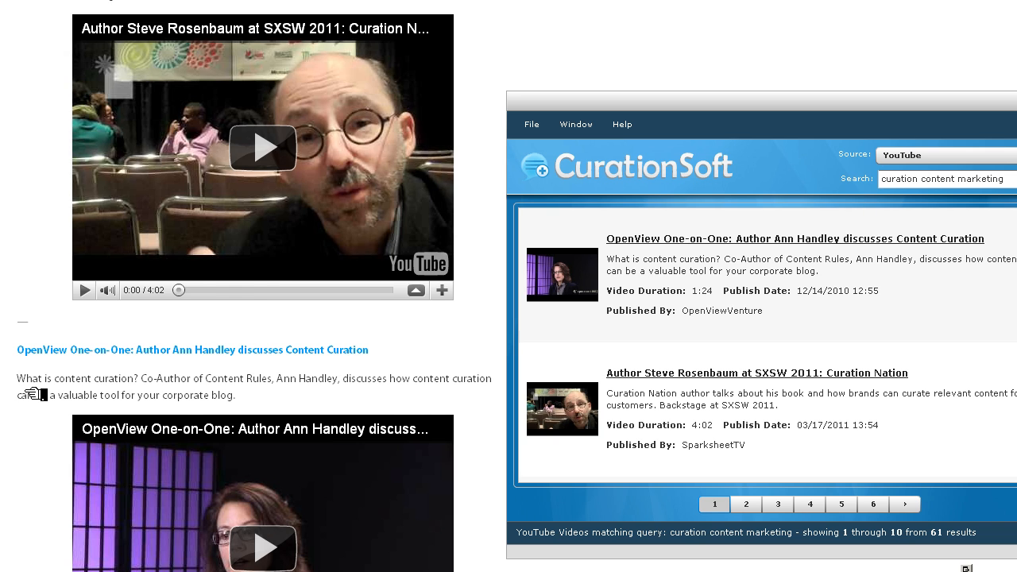
scroll(36, 393, up, 2)
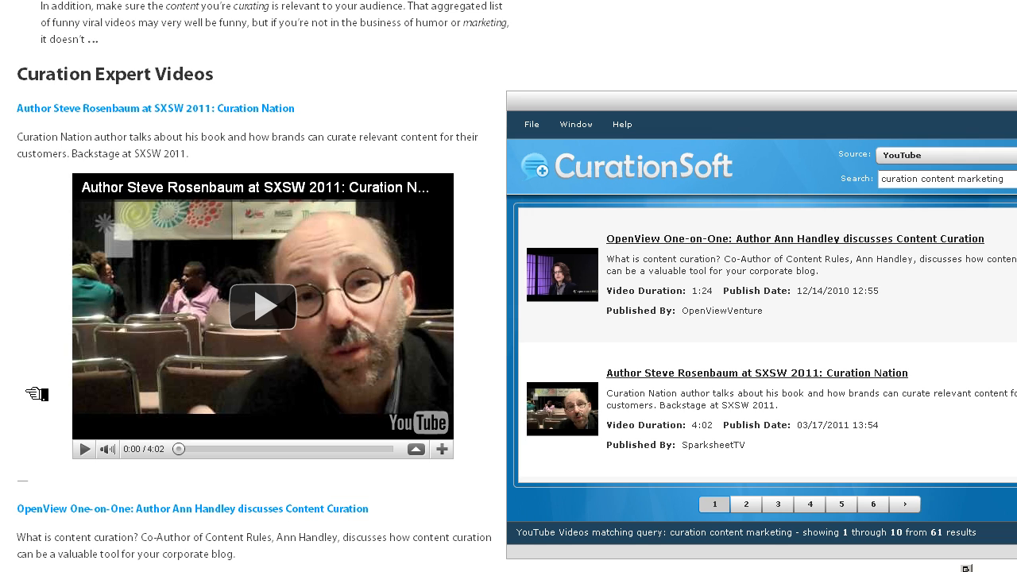
scroll(36, 393, down, 4)
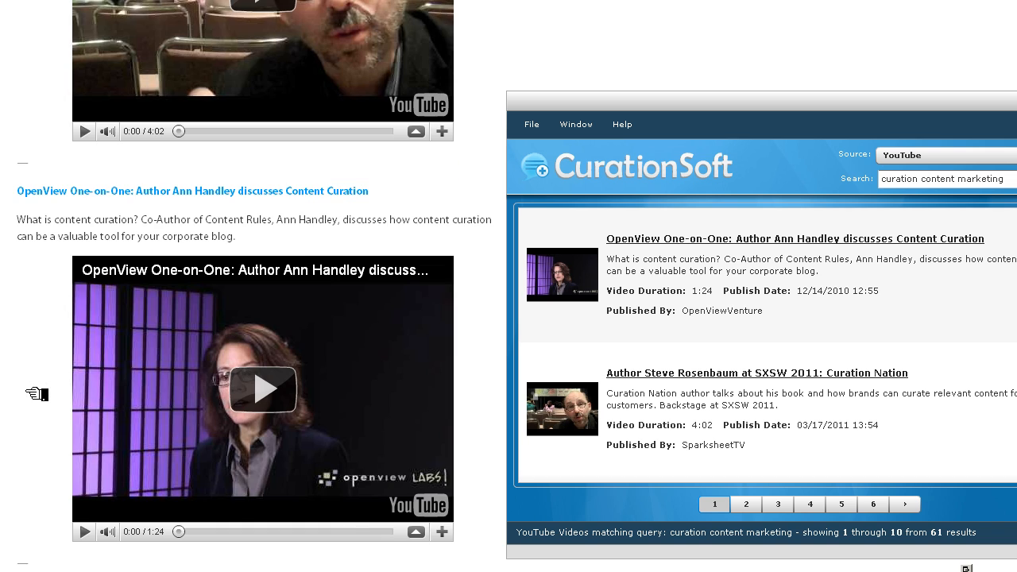
scroll(36, 394, up, 4)
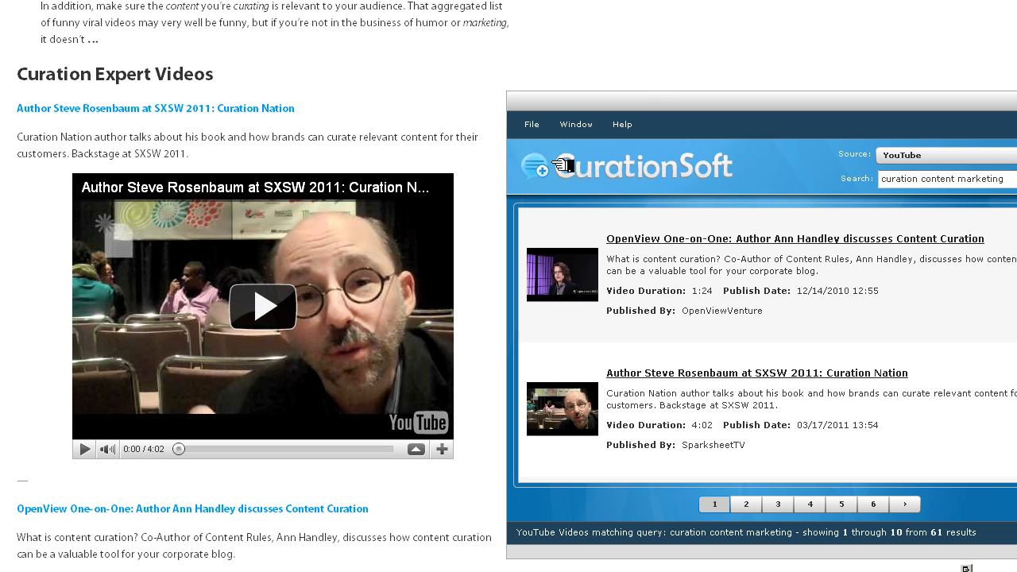
Inspect the YouTube search for "curation content marketing" in CurationSoft and move its window aside
drag(645, 102, 210, 111)
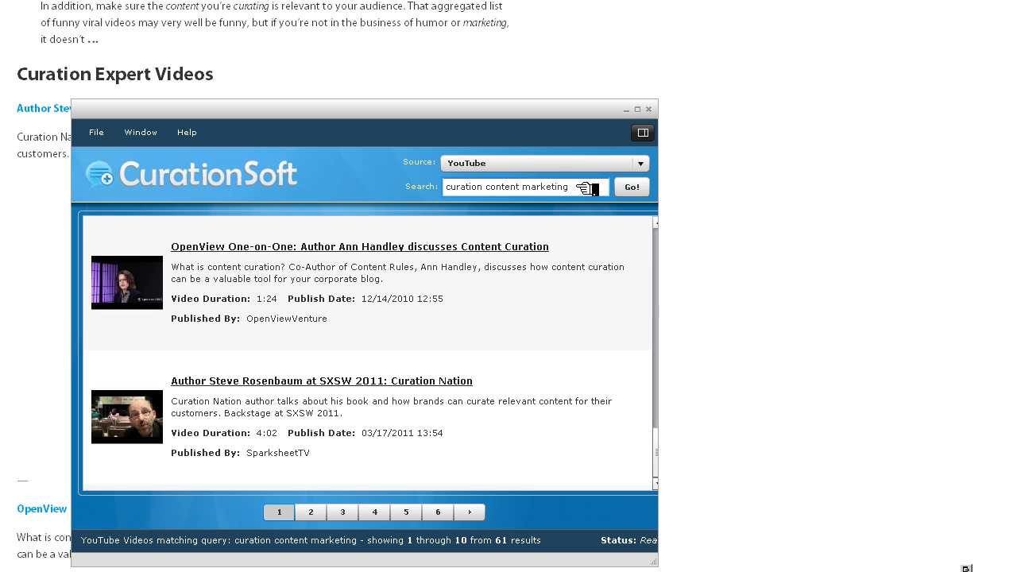
drag(560, 188, 441, 199)
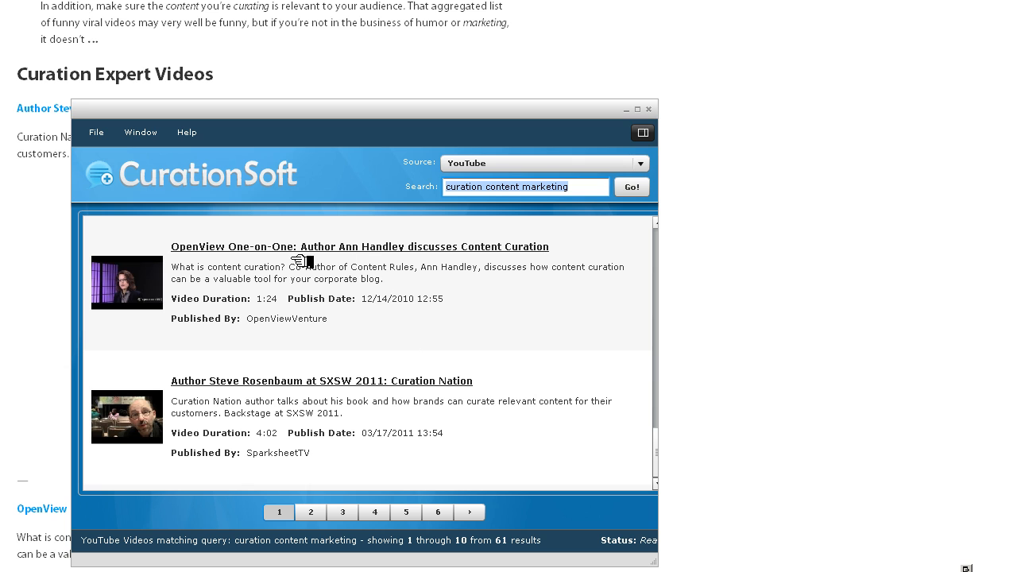
drag(249, 109, 623, 86)
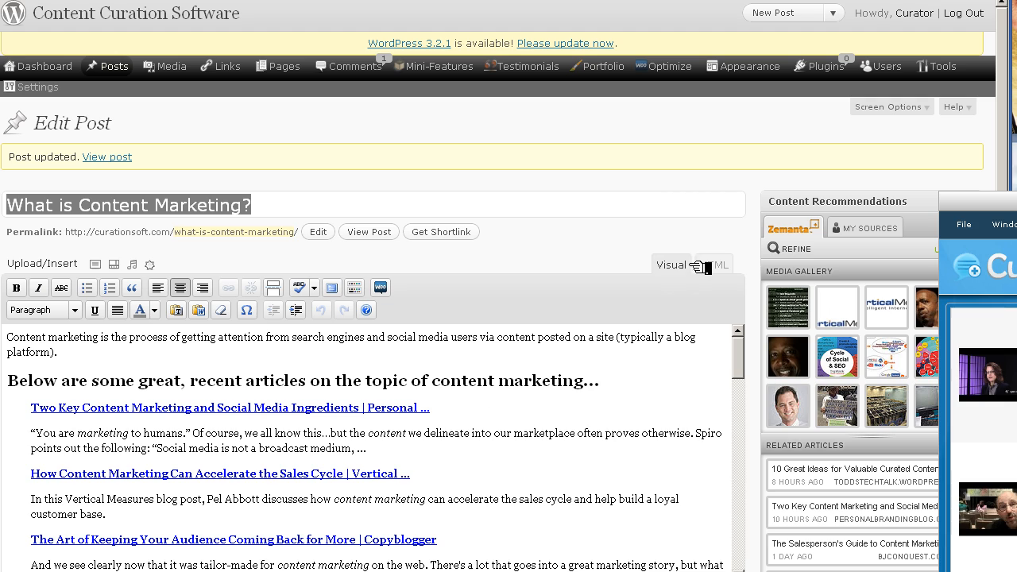
In the WordPress editor, show the existing post's HTML source and start a new post titled "What is Content Marketing"
click(714, 264)
scroll(262, 370, down, 6)
scroll(261, 377, up, 6)
mouse_move(111, 69)
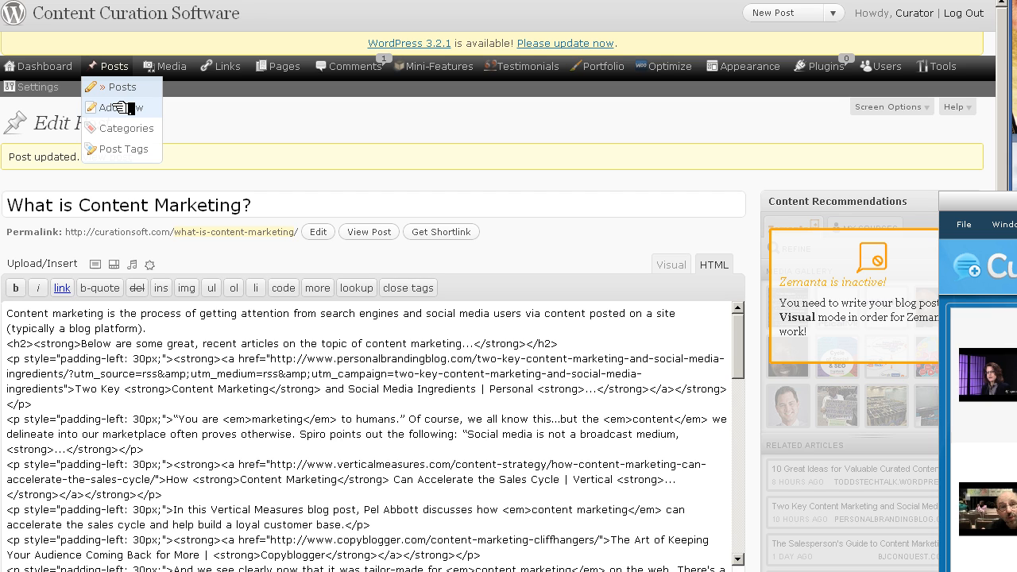
click(117, 108)
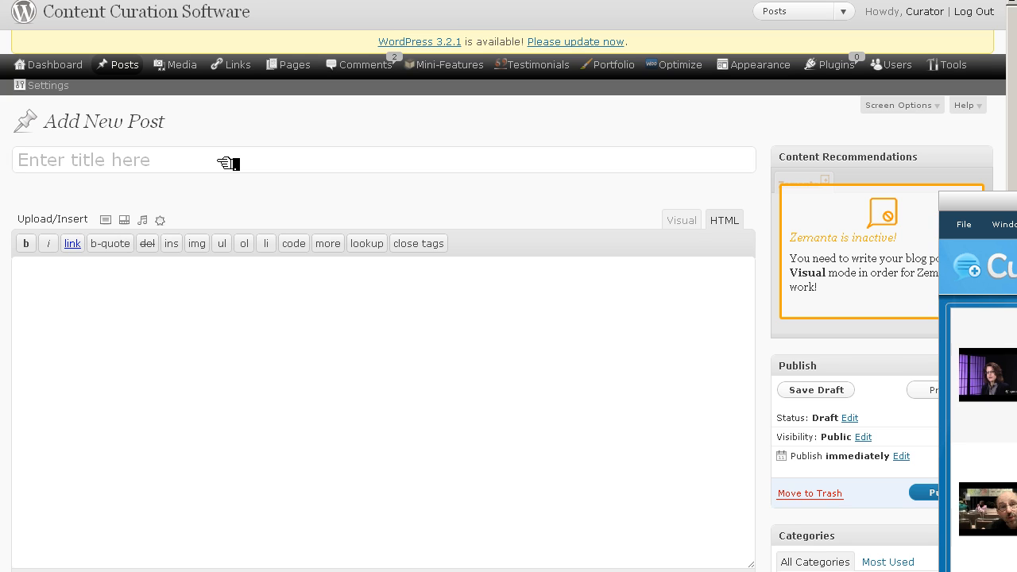
text(What is Content Marketing)
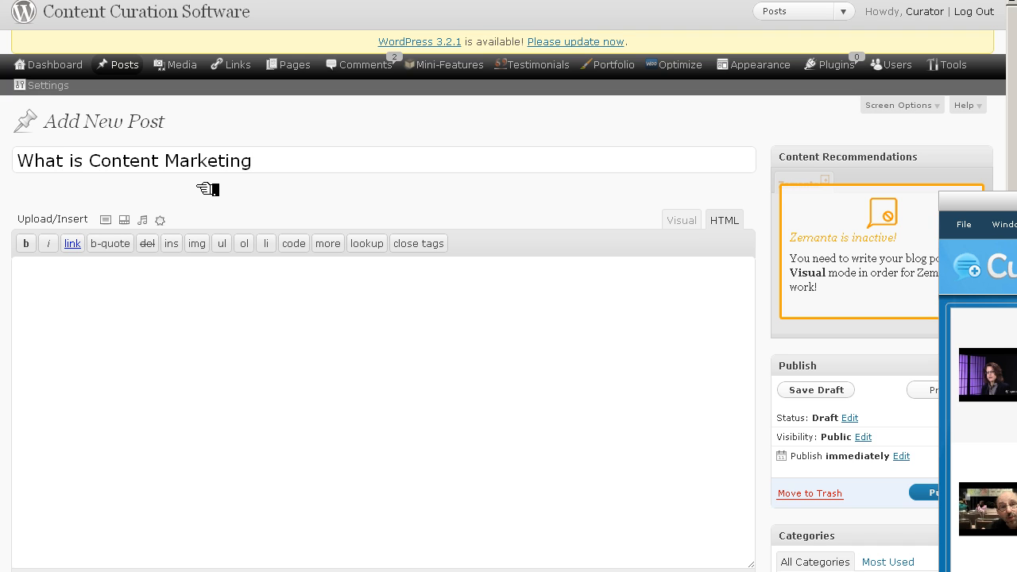
Enter "definition" as the placeholder opening of the post body, followed by a blank line
click(127, 275)
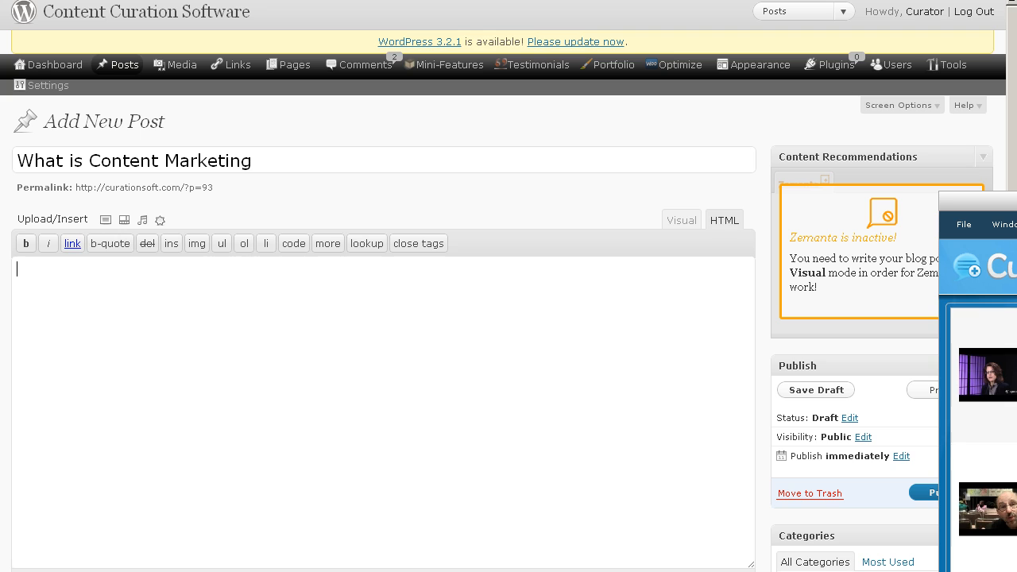
text(definition)
key(Return)
key(Return)
In CurationSoft, set the source to Google Blog Search and search for "content marketing"
drag(980, 205, 281, 88)
click(665, 140)
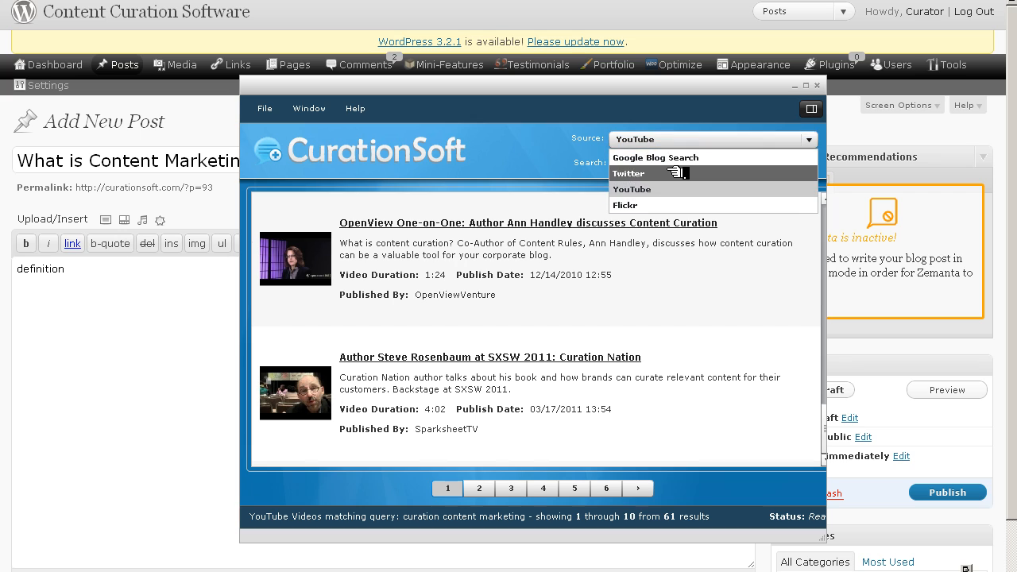
click(670, 158)
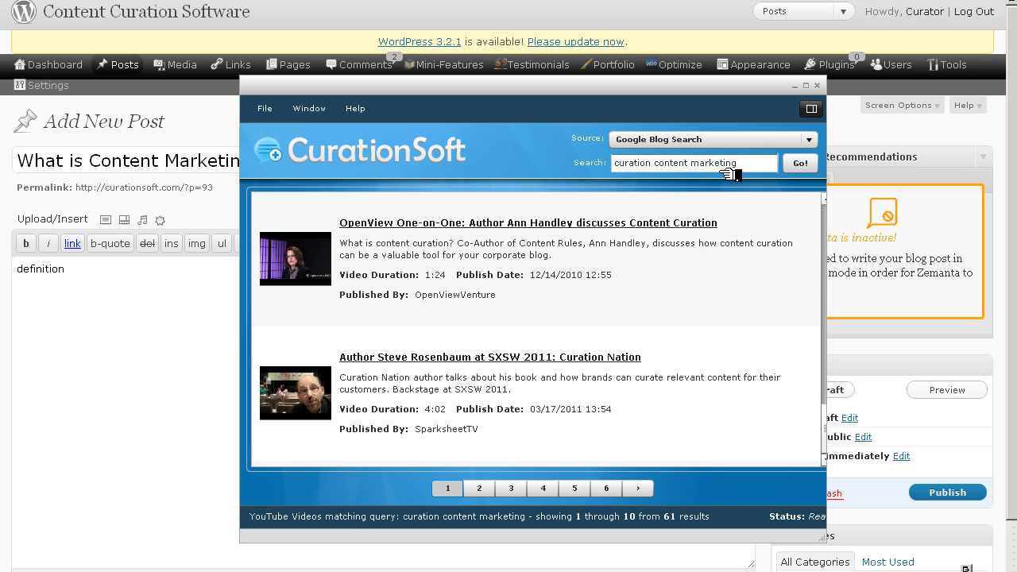
double_click(635, 167)
key(BackSpace)
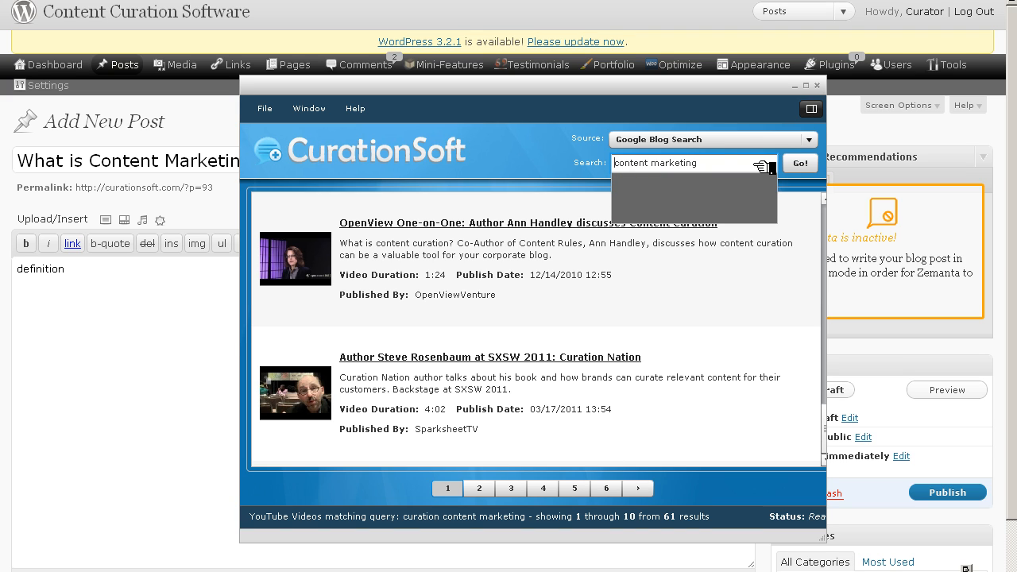
click(800, 164)
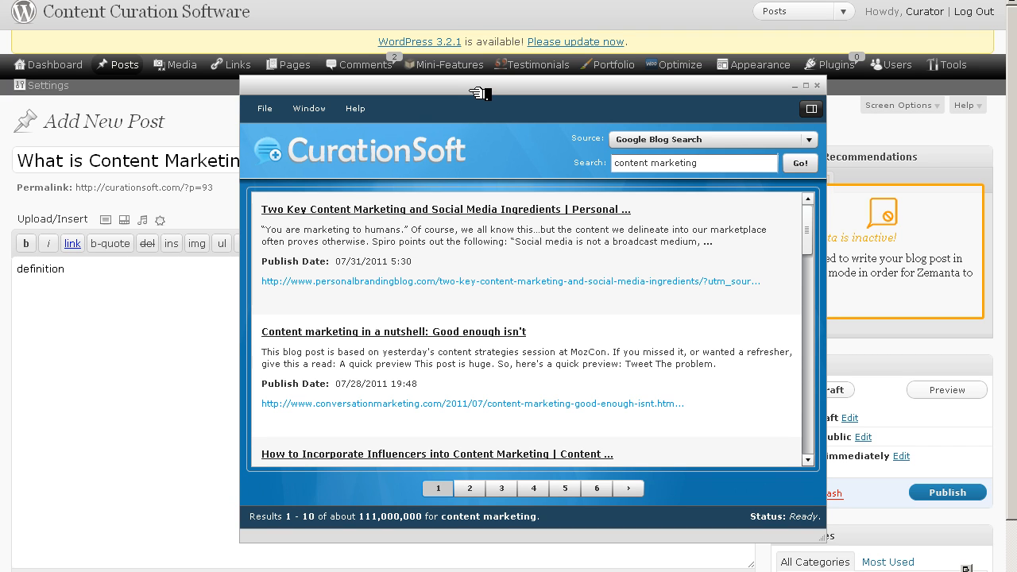
Look through the "Two Key Content Marketing and Social Media Ingredients" article on the Personal Branding Blog and return to the new post
drag(479, 93, 633, 212)
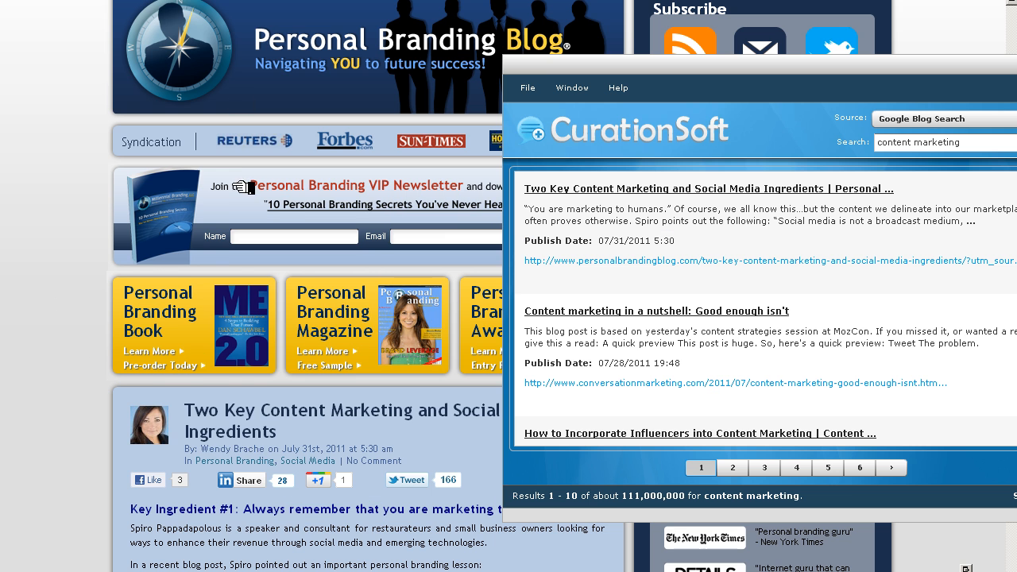
scroll(193, 494, down, 2)
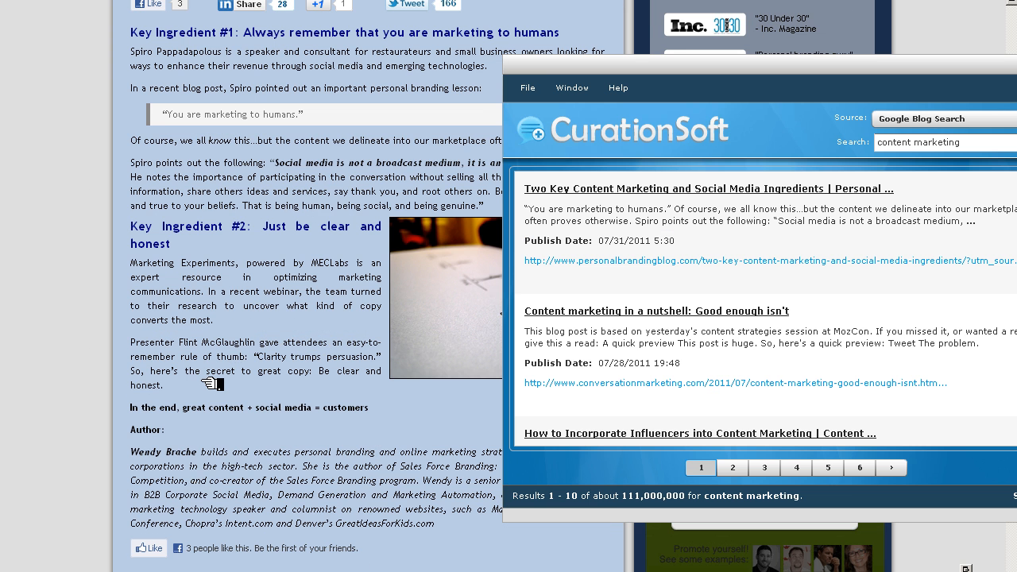
scroll(213, 383, up, 4)
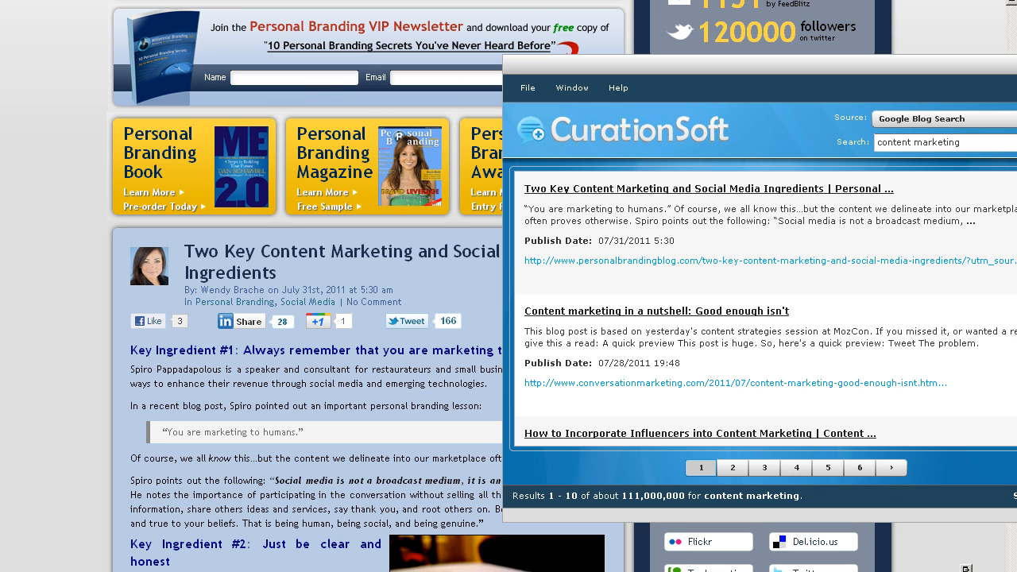
key(ctrl+Tab)
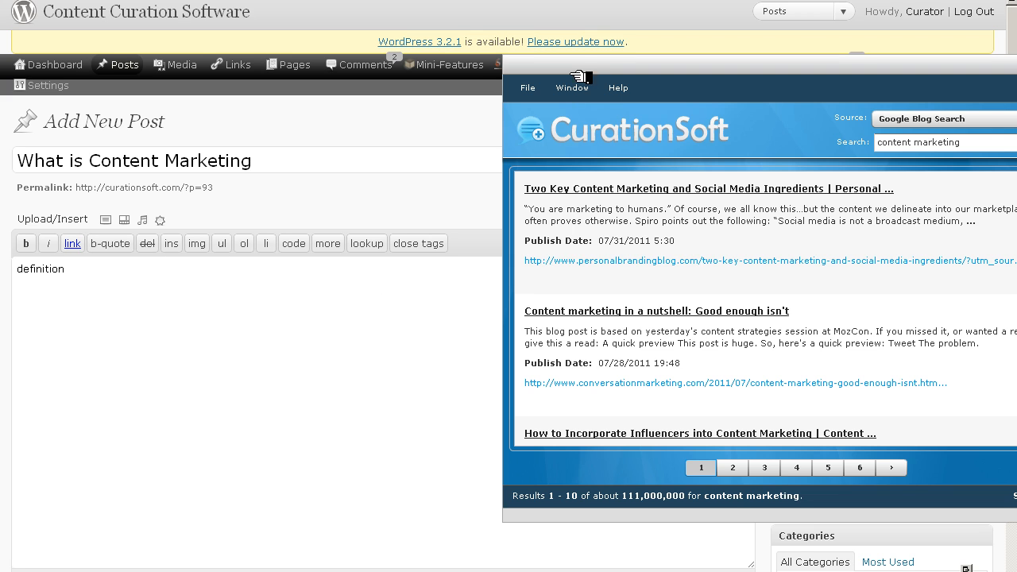
Insert the "Two Key Content Marketing and Social Media Ingredients" result below "definition" in the post's HTML, and switch the editor to Visual
drag(573, 60, 545, 372)
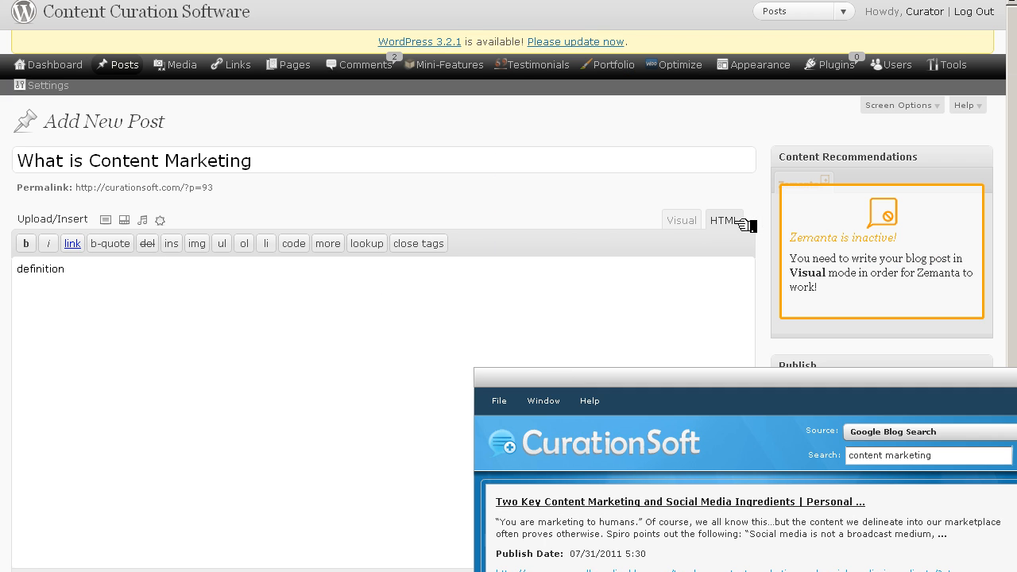
drag(627, 381, 663, 153)
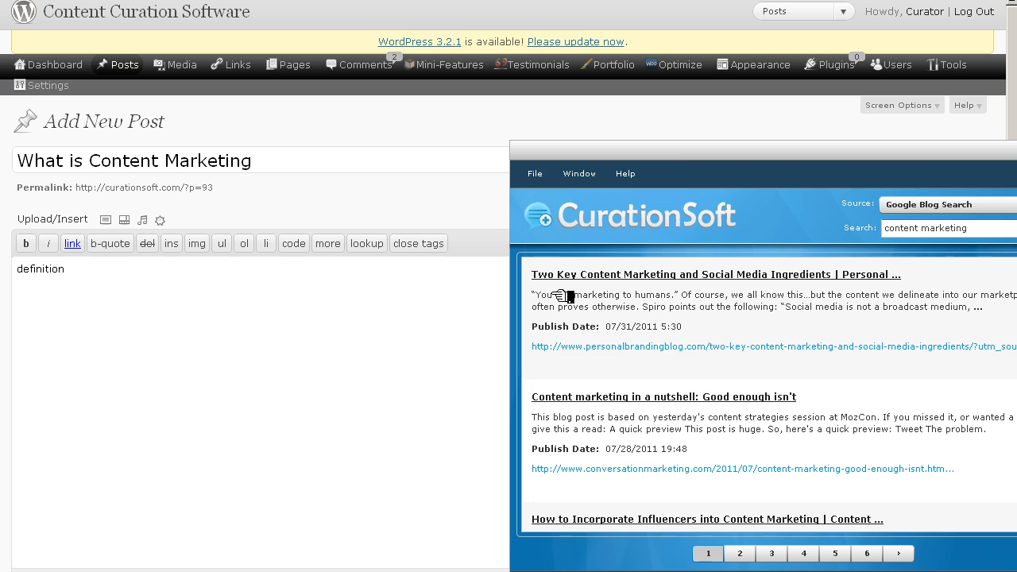
drag(579, 278, 111, 310)
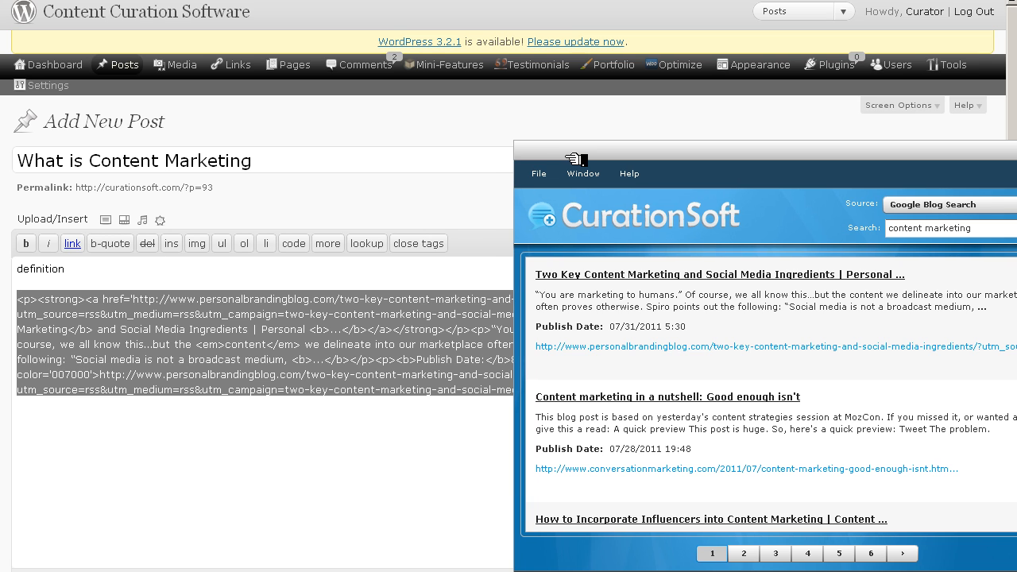
drag(568, 159, 503, 288)
click(681, 220)
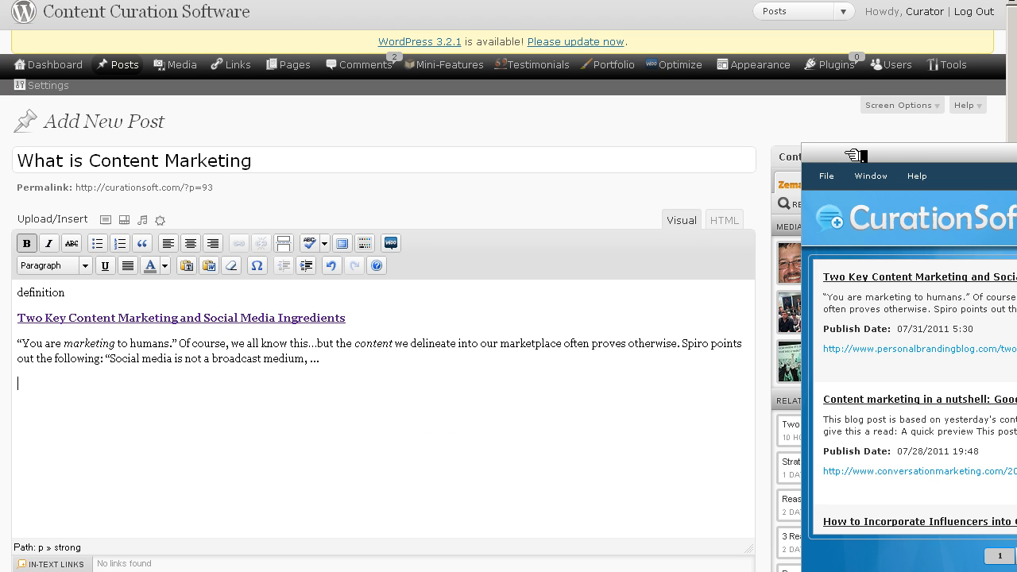
Insert "Socialize & Optimize with Content Marketing at SES" from results page 2 below the first article in the post's HTML, and return to Visual
drag(855, 156, 346, 130)
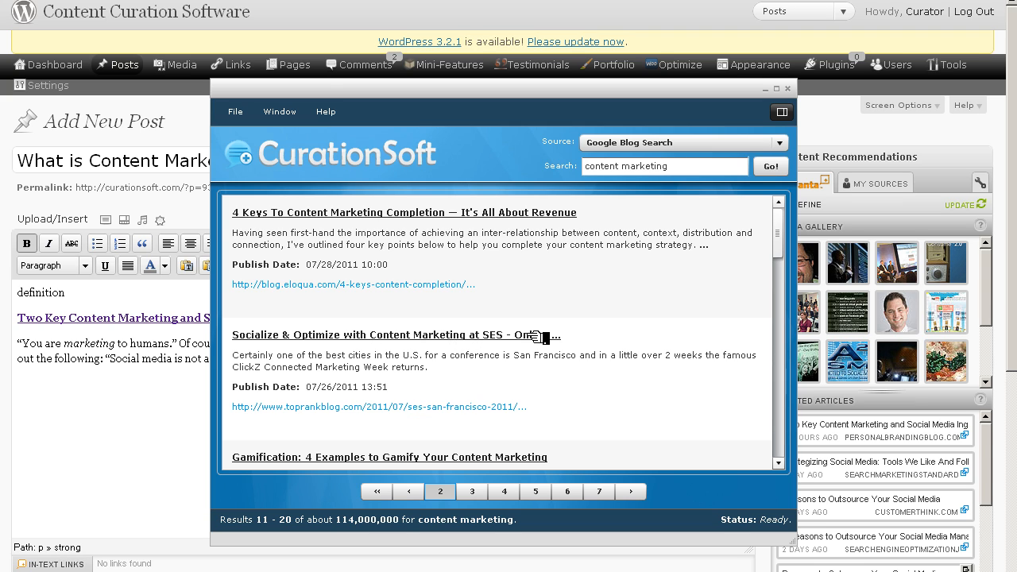
drag(320, 86, 486, 89)
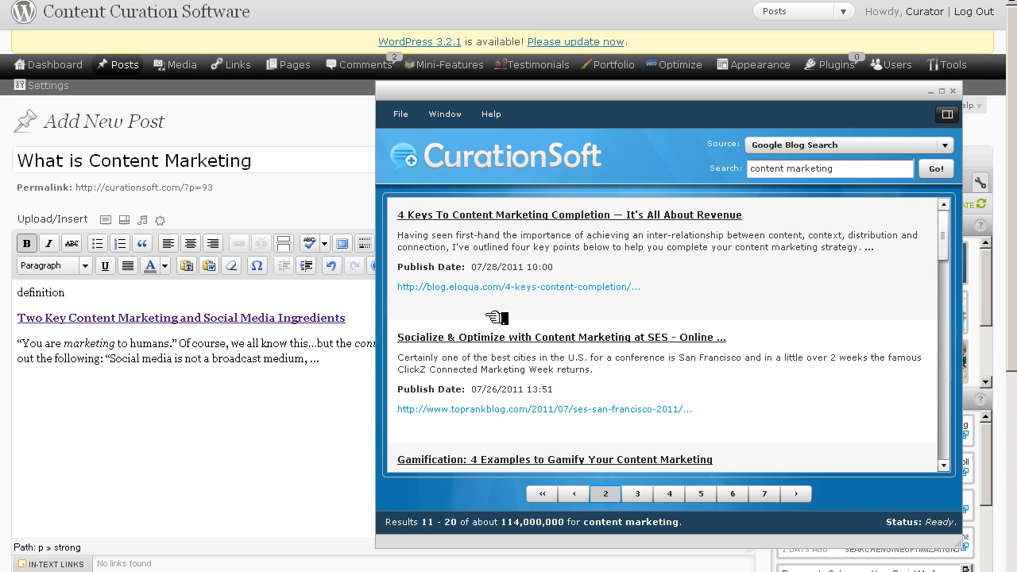
drag(567, 95, 724, 386)
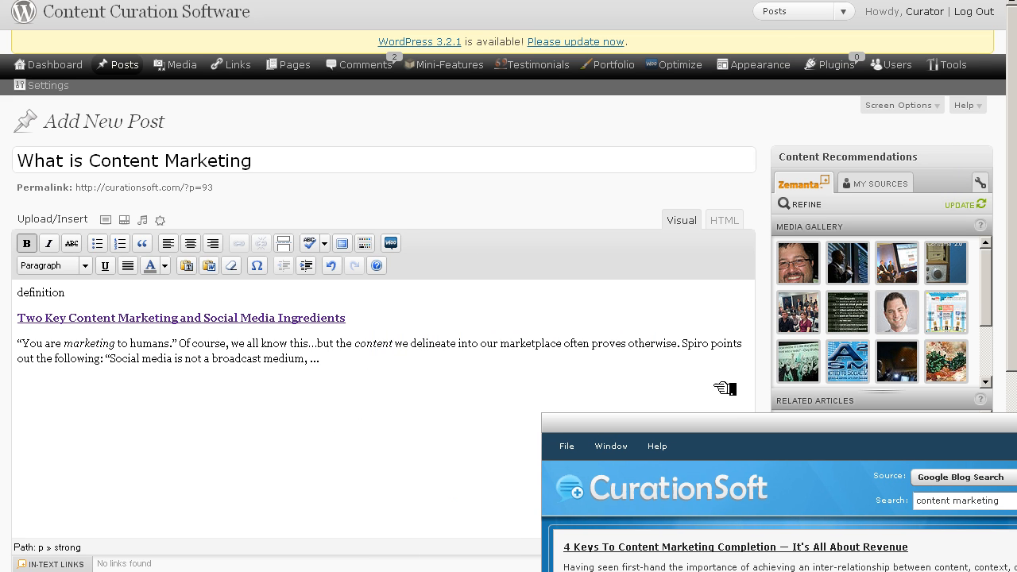
click(725, 220)
drag(696, 428, 640, 162)
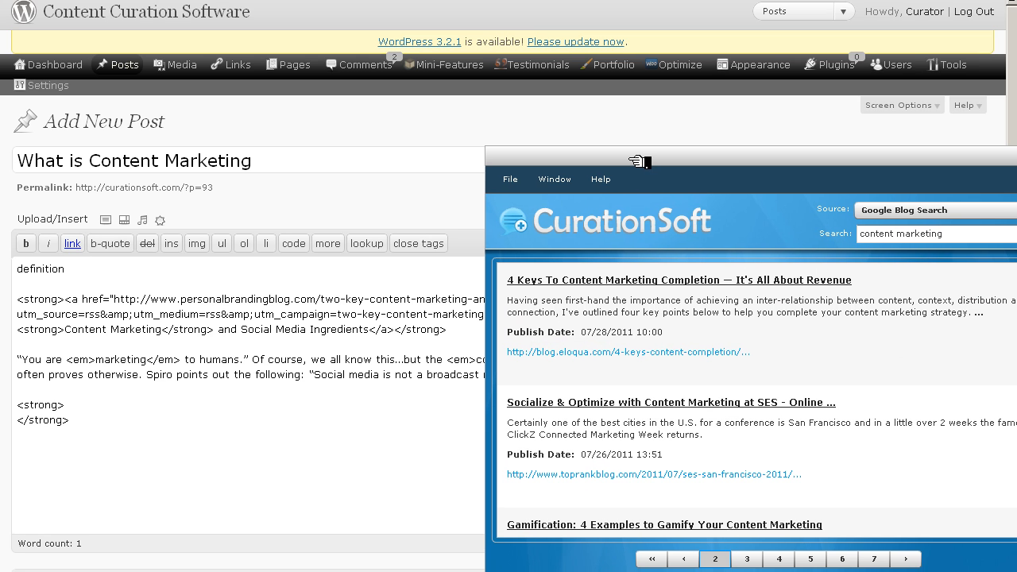
drag(587, 408, 157, 394)
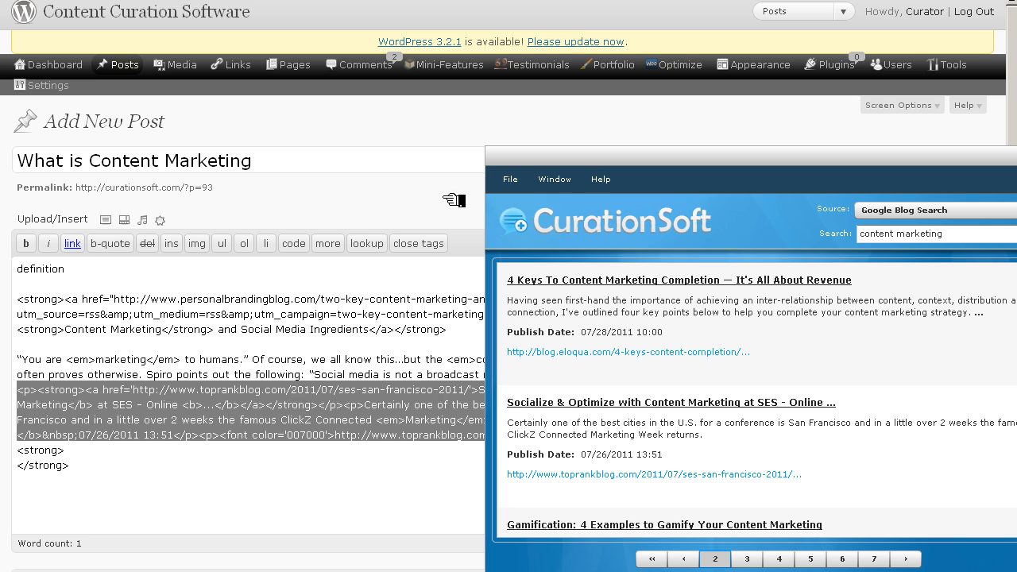
drag(500, 197, 706, 420)
click(680, 220)
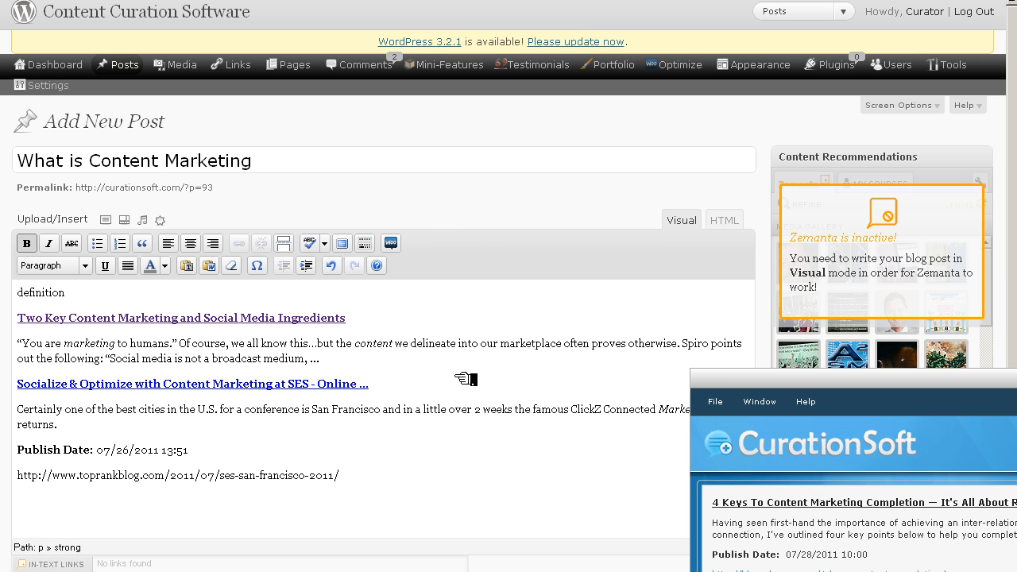
Remove the publish date, URL and "- Online ..." title ending from the second article, and bring CurationSoft forward
drag(354, 477, 152, 475)
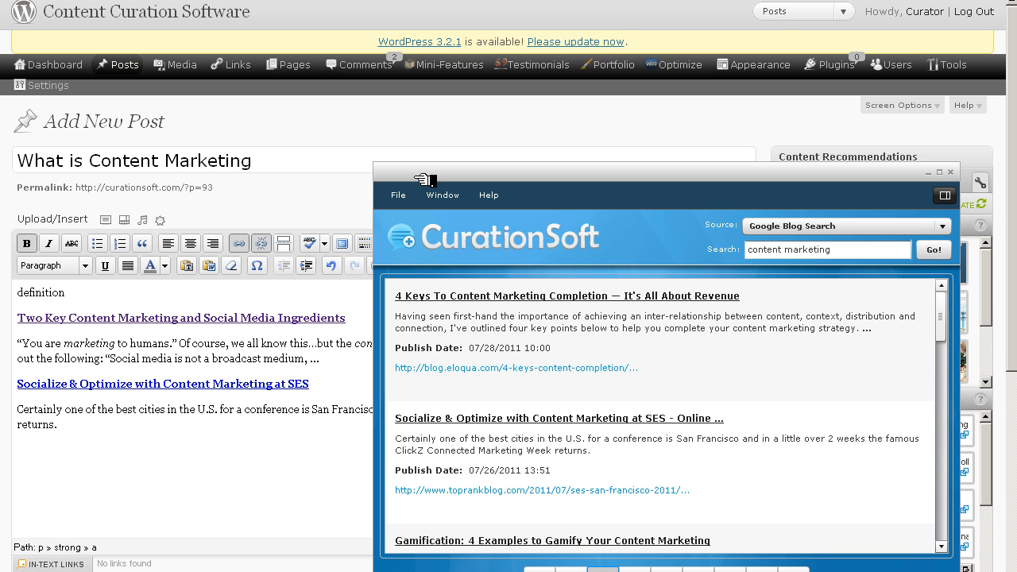
drag(424, 179, 438, 154)
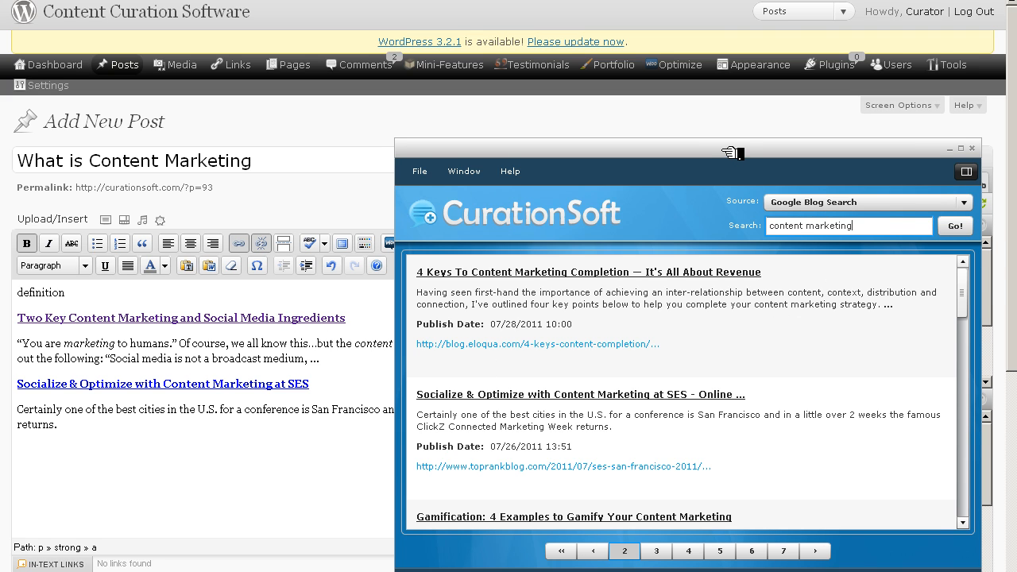
In CurationSoft, change the source to YouTube and search for "curation content marketing"
drag(726, 149, 563, 128)
click(665, 184)
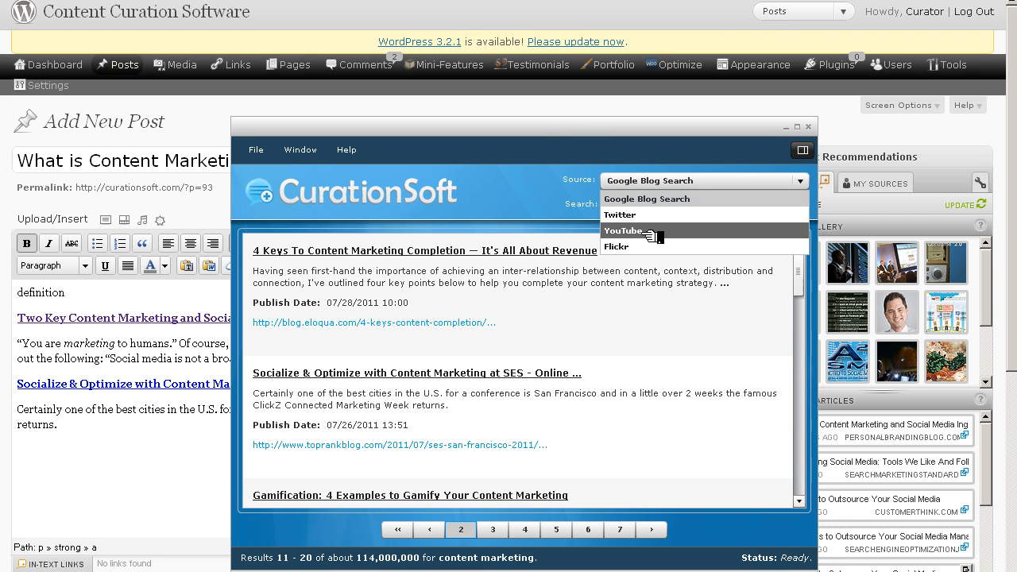
click(659, 228)
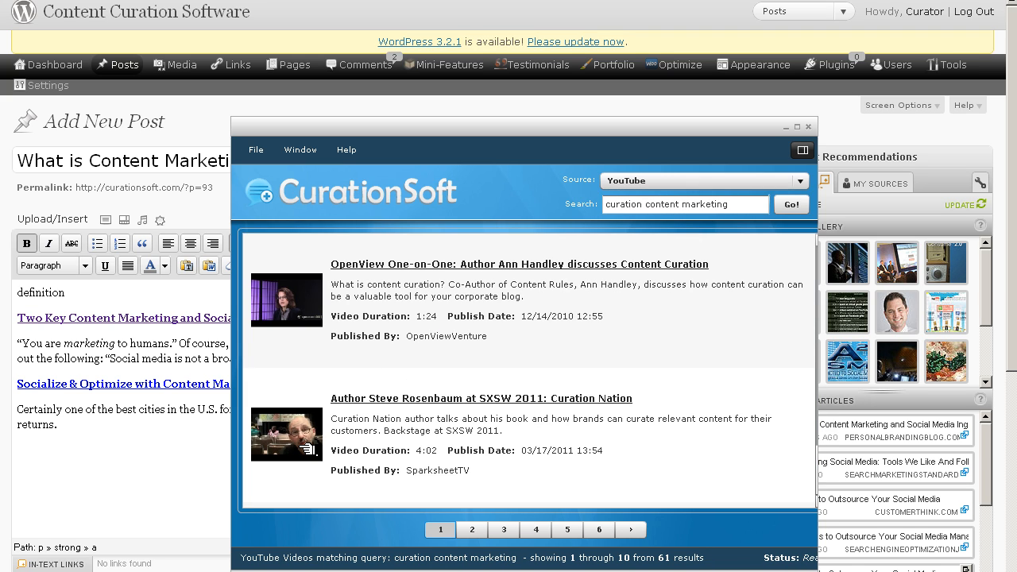
Insert the "OpenView One-on-One" and "SXSW 2011: Curation Nation" videos below the second article in the post's HTML, and return to Visual
drag(323, 132, 641, 119)
drag(746, 258, 48, 500)
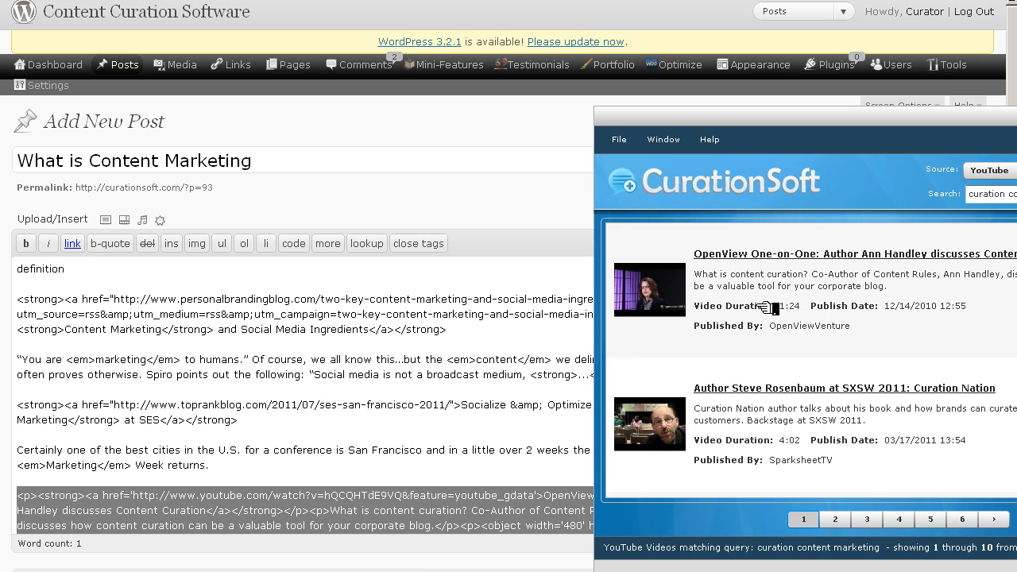
drag(748, 387, 556, 525)
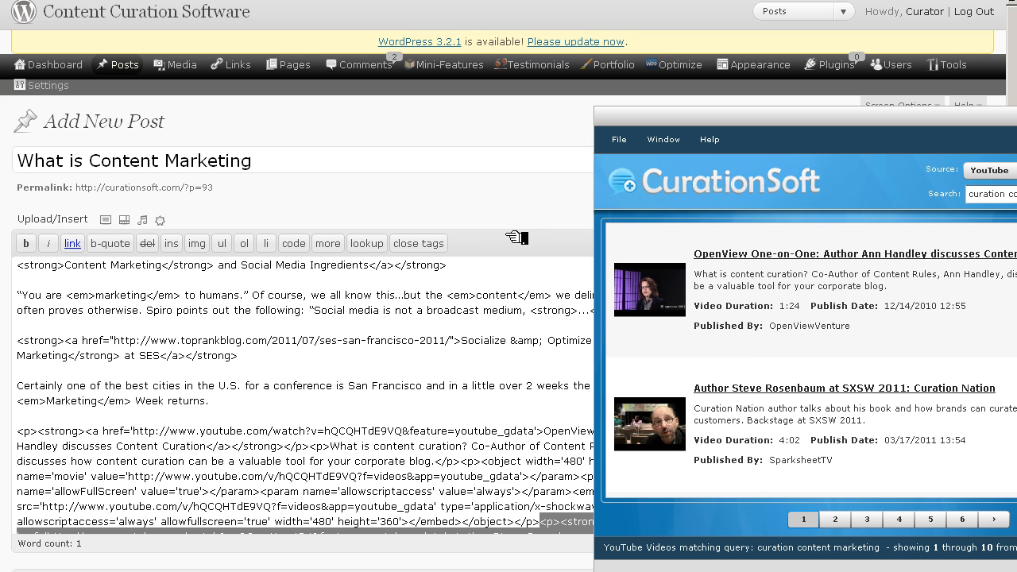
click(442, 401)
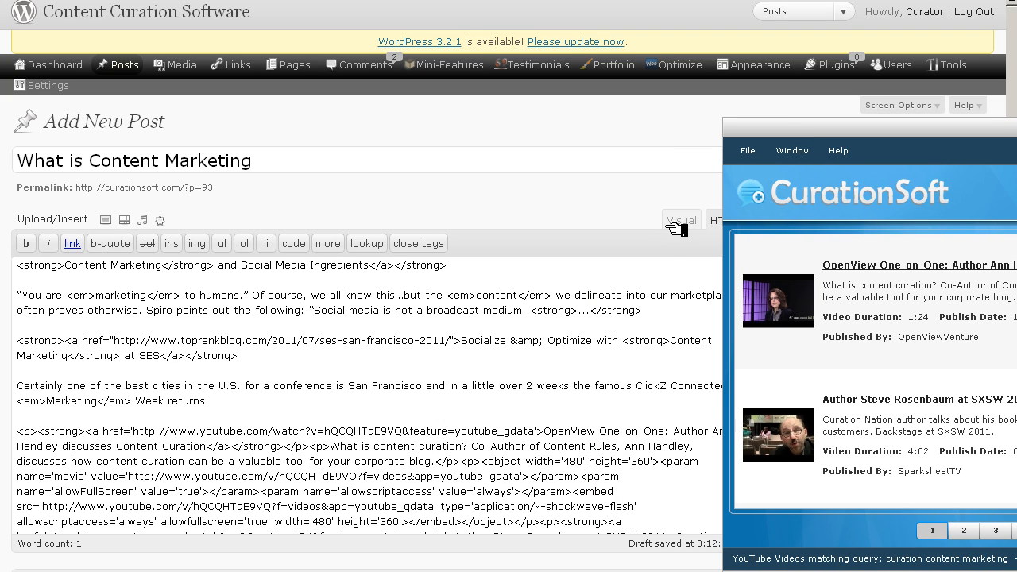
click(673, 225)
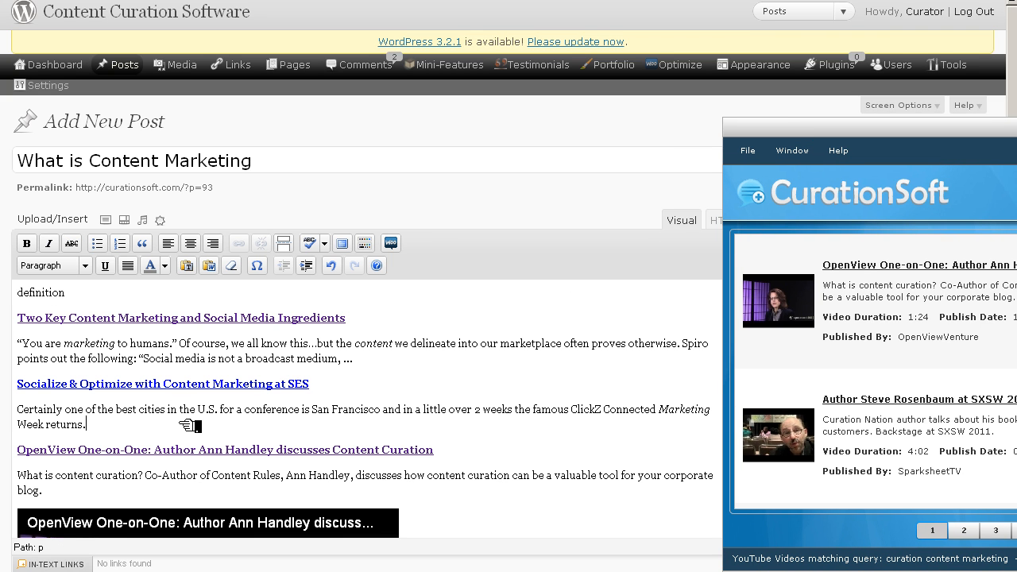
Check the inserted videos in the post and center the embedded "OpenView One-on-One" video
scroll(189, 425, down, 3)
scroll(373, 449, down, 3)
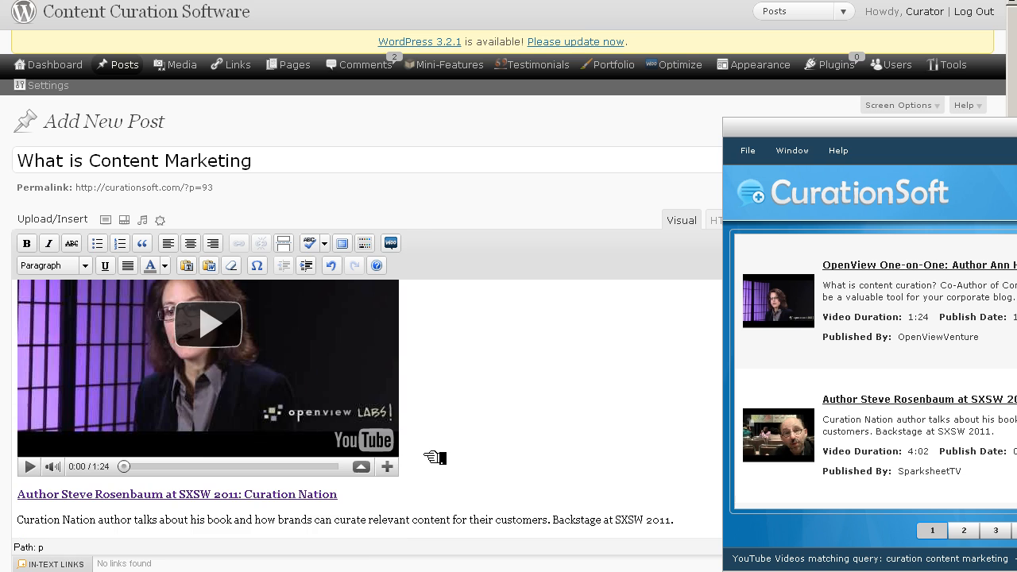
scroll(435, 458, down, 3)
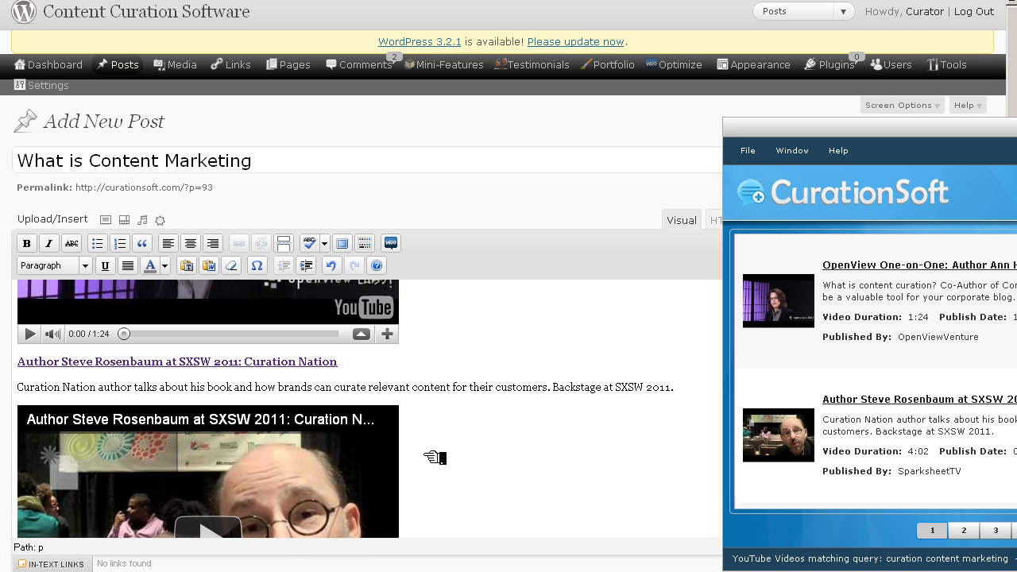
scroll(435, 457, up, 5)
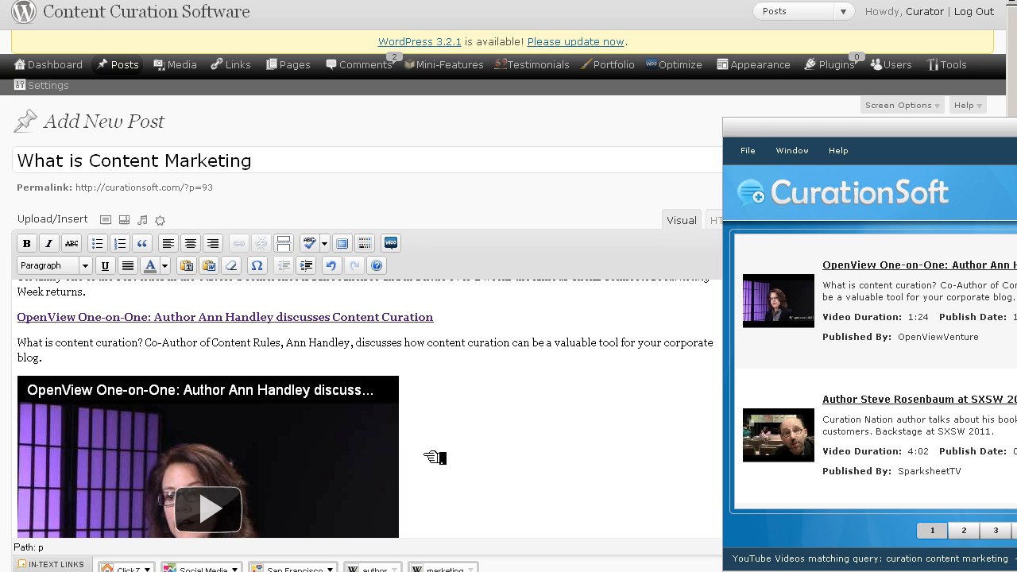
scroll(468, 446, down, 3)
click(24, 520)
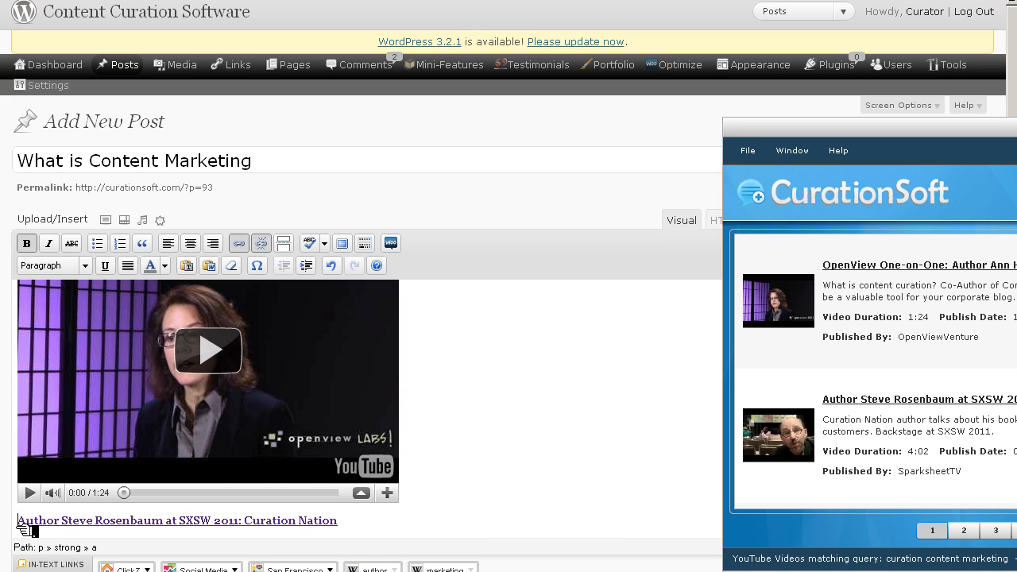
key(Up)
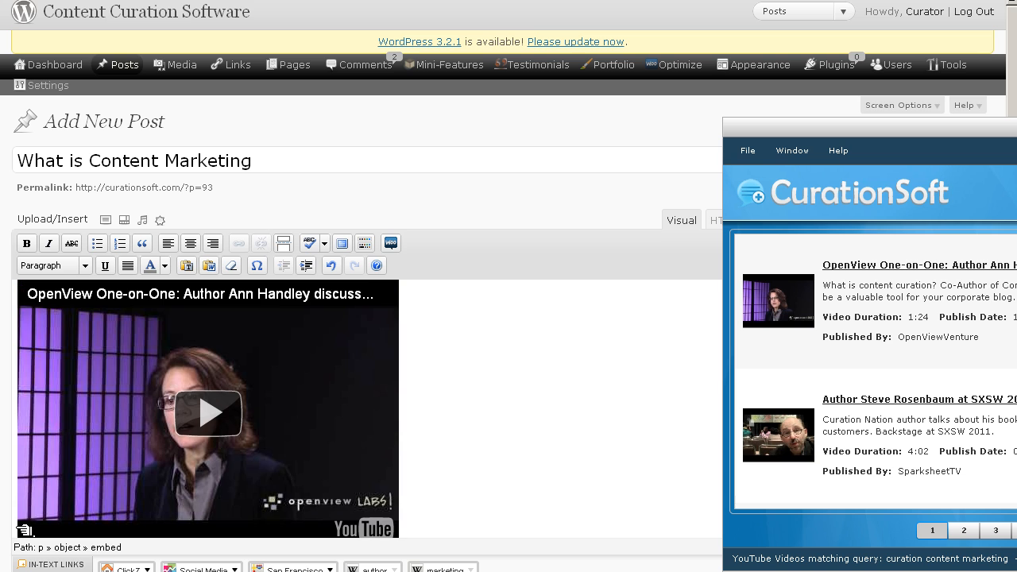
click(190, 243)
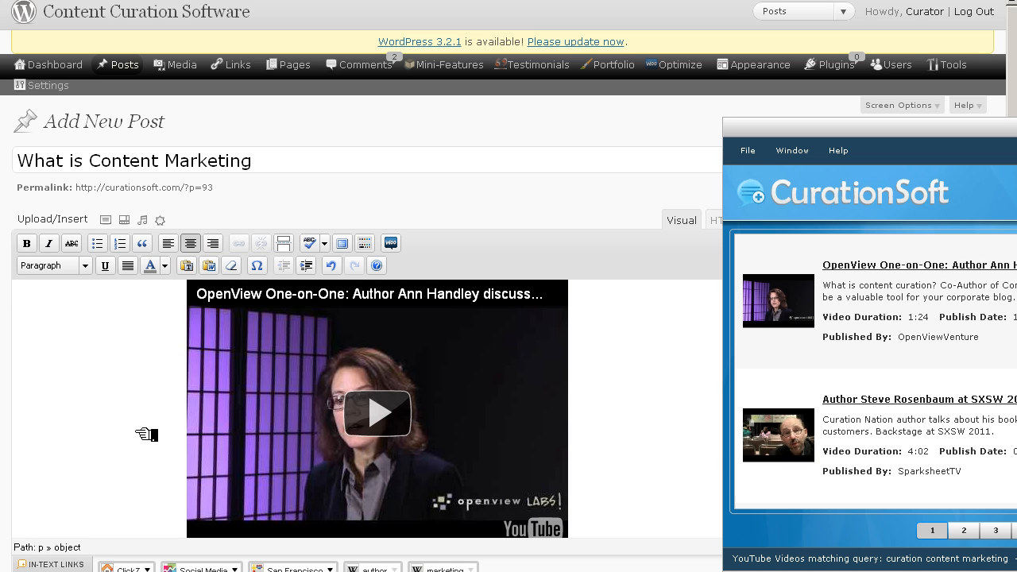
Center the embedded "SXSW 2011: Curation Nation" video at the end of the post
scroll(146, 446, down, 5)
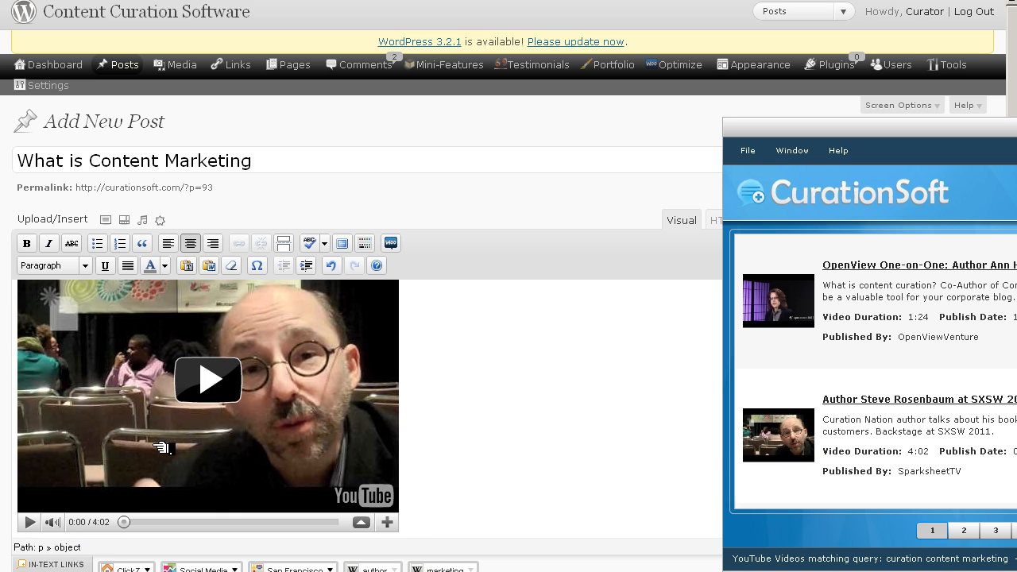
scroll(306, 492, down, 3)
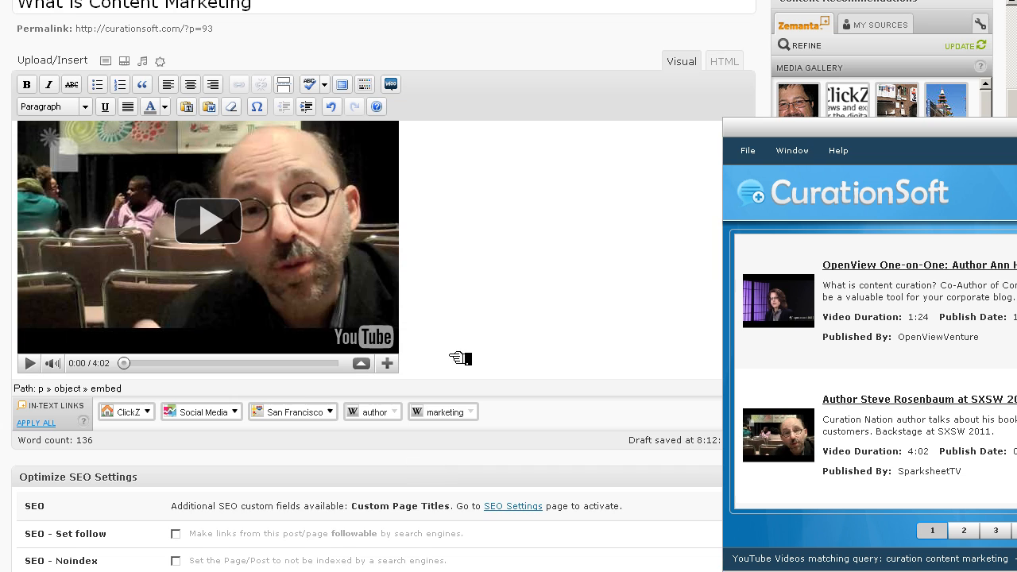
click(191, 84)
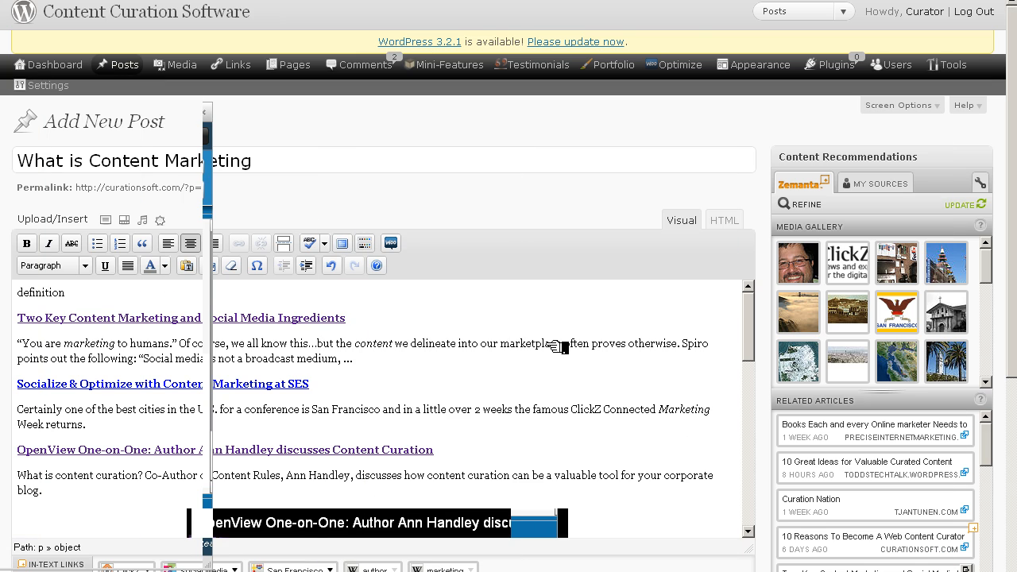
Preview the new post and look through its definition line, curated articles and centered videos
scroll(767, 526, down, 5)
click(968, 340)
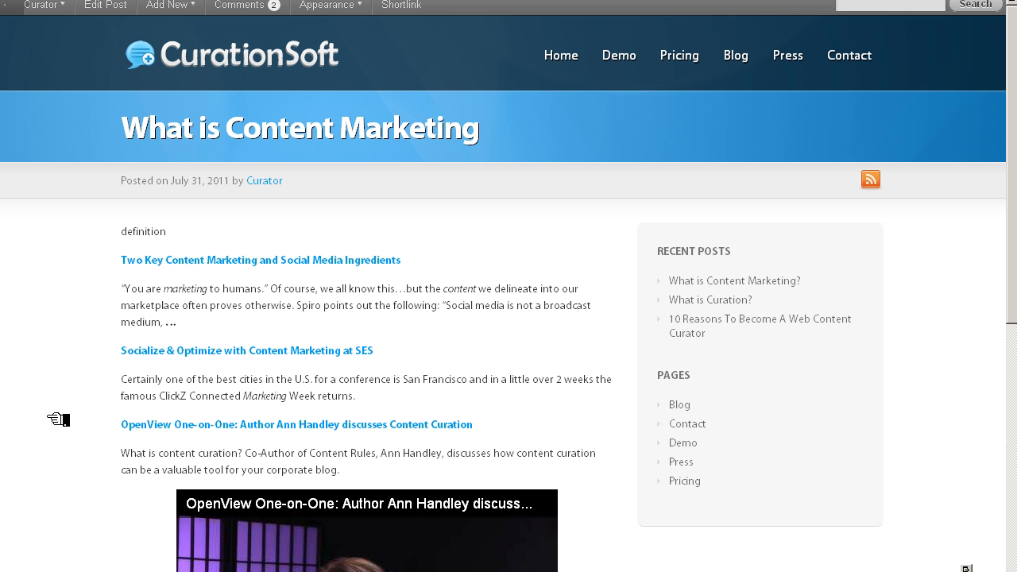
scroll(80, 367, down, 4)
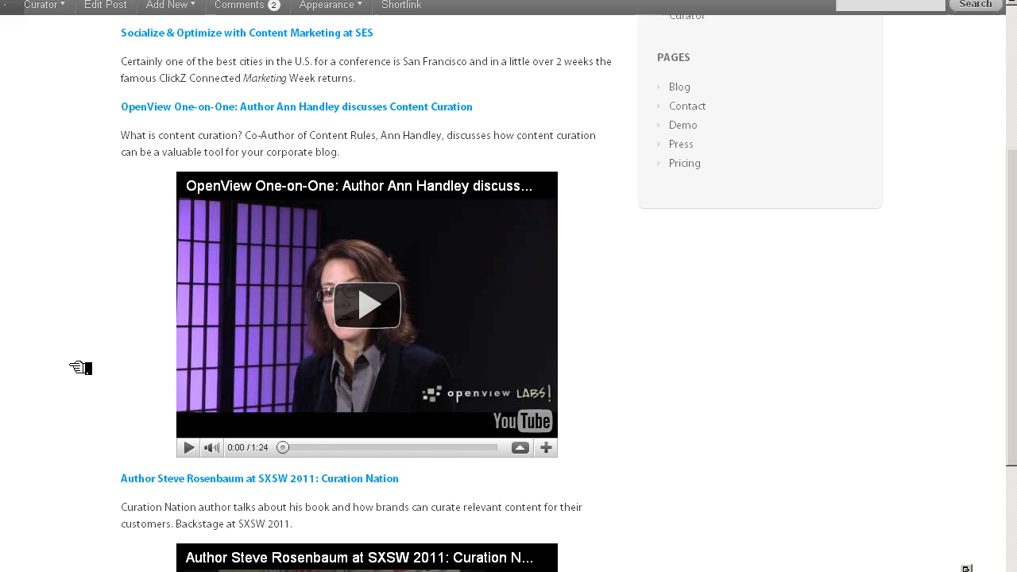
scroll(182, 262, up, 4)
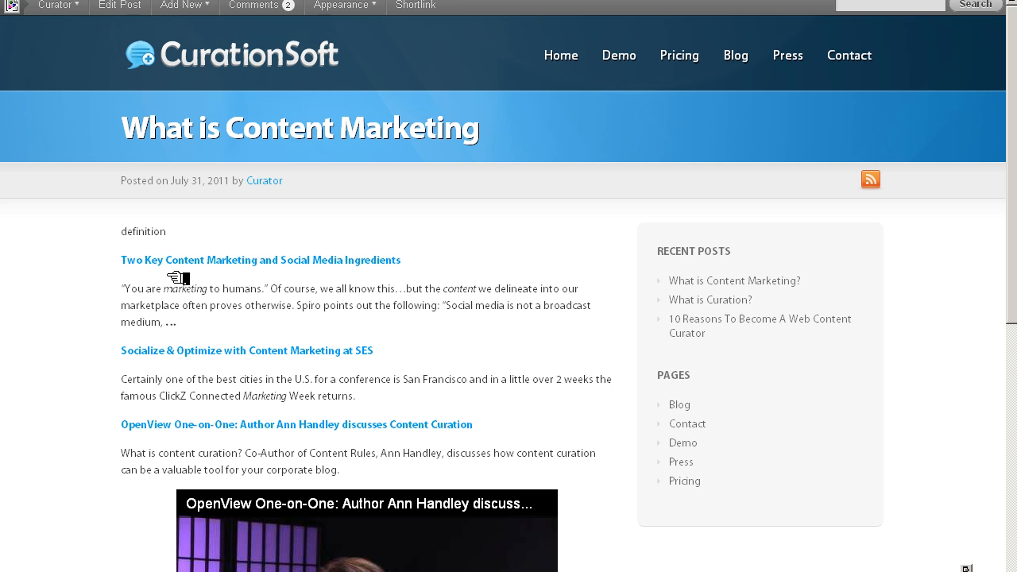
scroll(149, 411, down, 6)
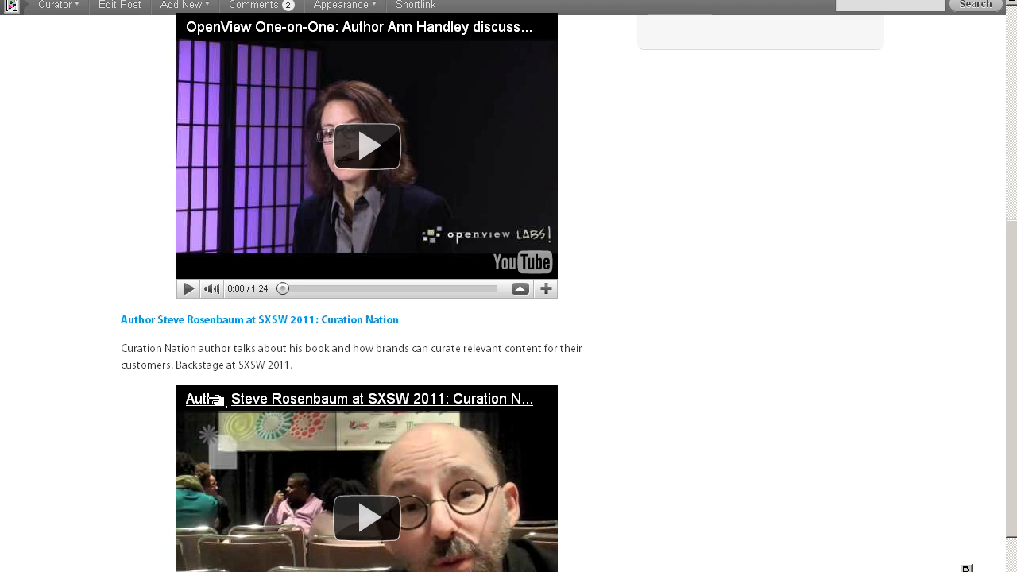
scroll(129, 520, down, 2)
scroll(96, 511, up, 6)
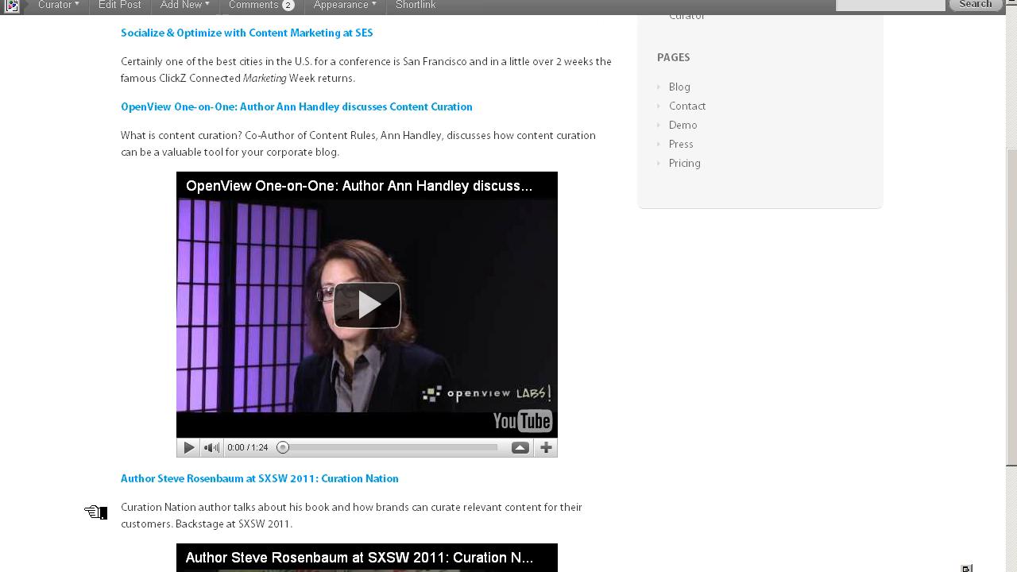
scroll(508, 286, up, 2)
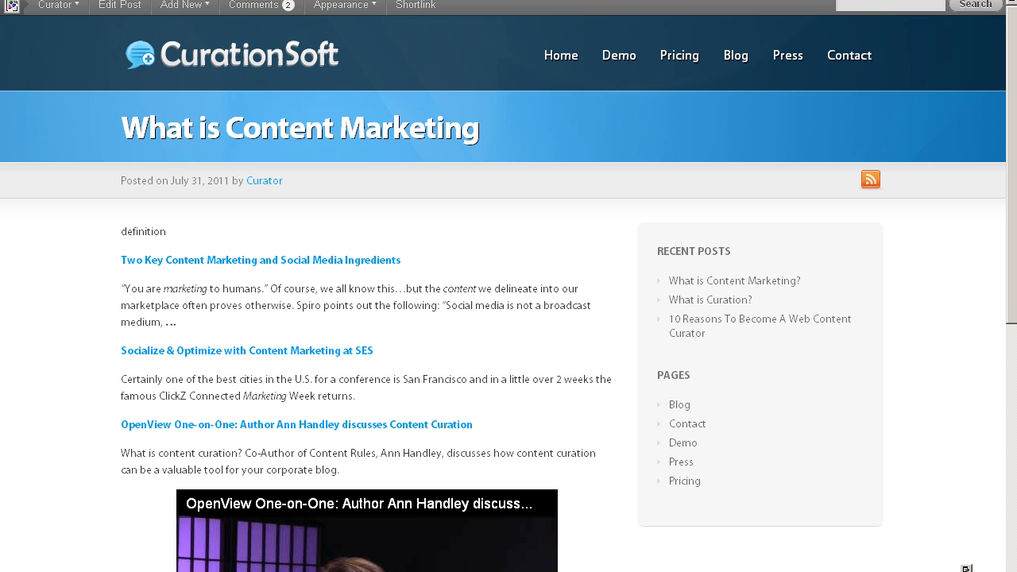
scroll(508, 286, down, 4)
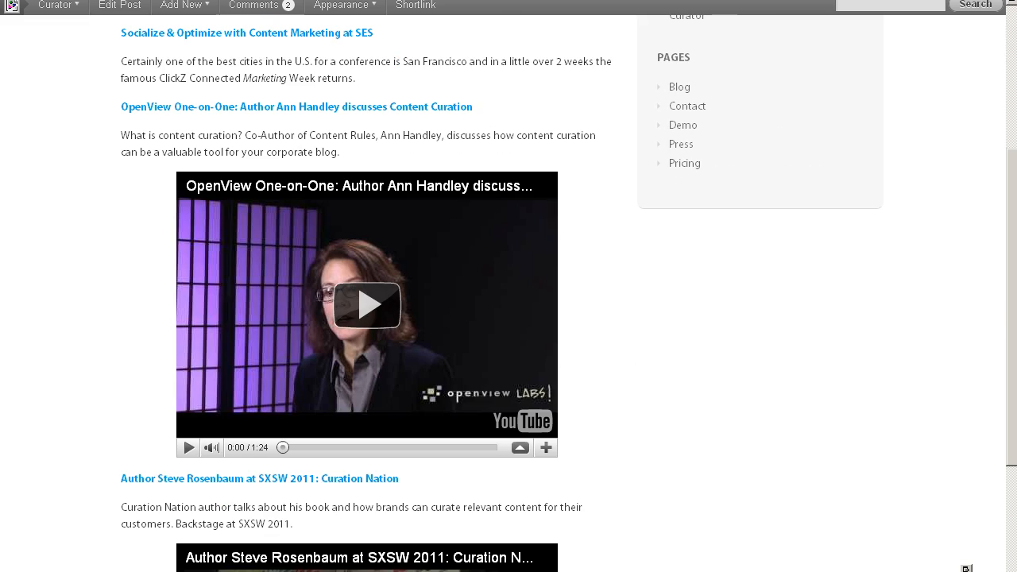
scroll(508, 286, up, 4)
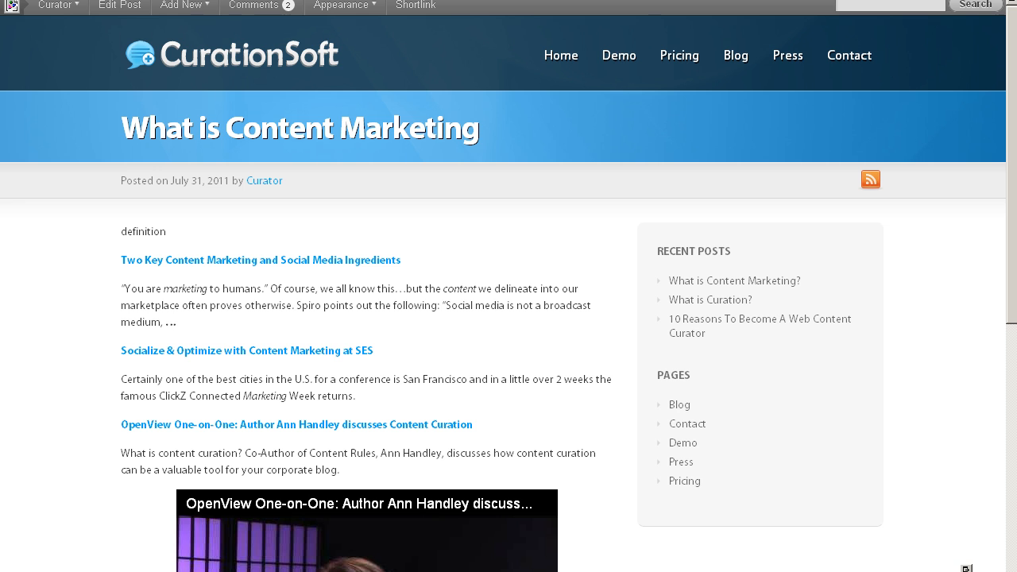
double_click(163, 232)
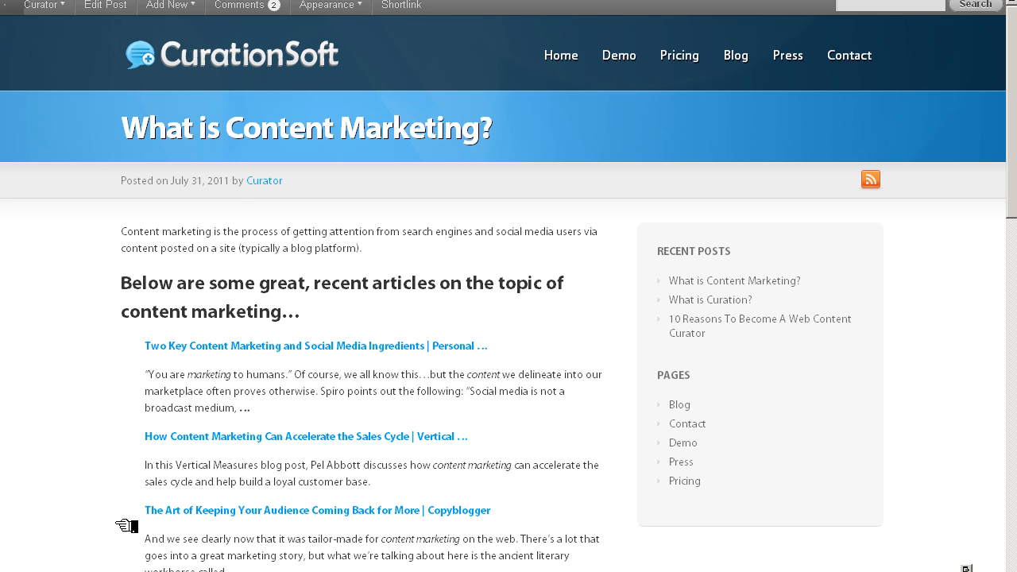
Examine the finished "What is Content Marketing?" post, including its definition, section headings, curated articles and Curation Expert Videos
scroll(124, 492, down, 4)
scroll(123, 485, down, 2)
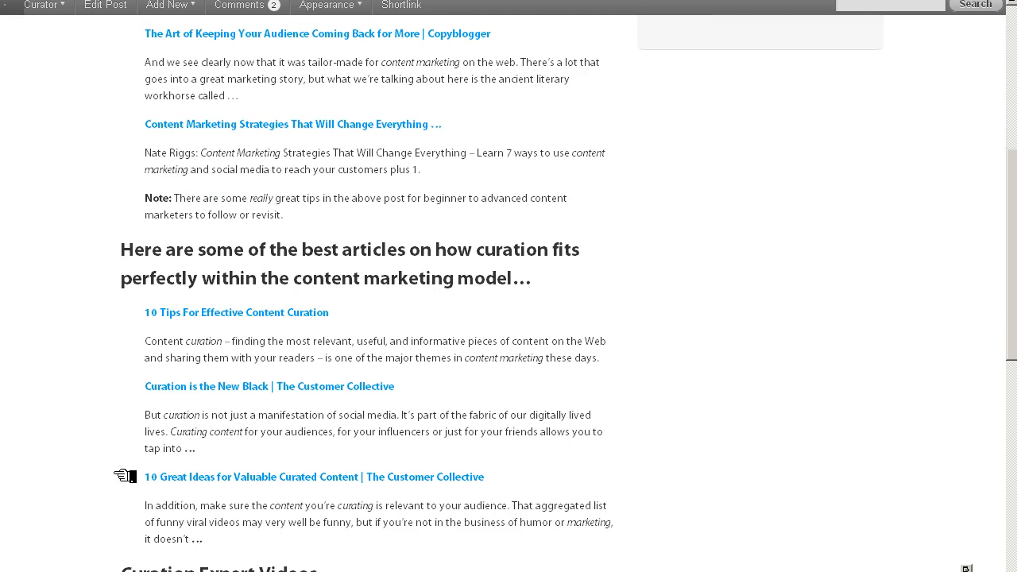
scroll(118, 516, down, 2)
scroll(122, 504, down, 2)
scroll(122, 504, up, 9)
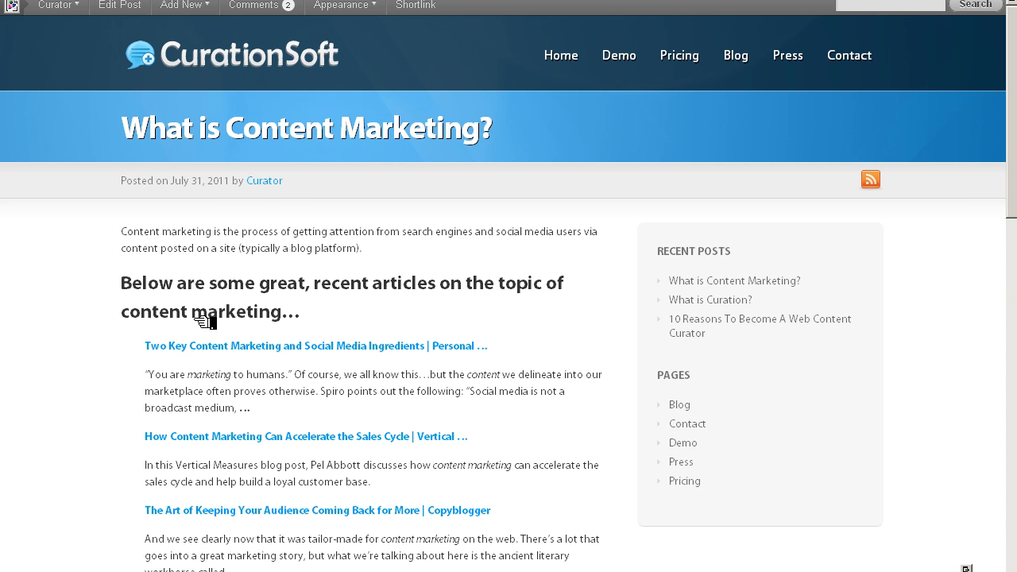
scroll(138, 429, down, 6)
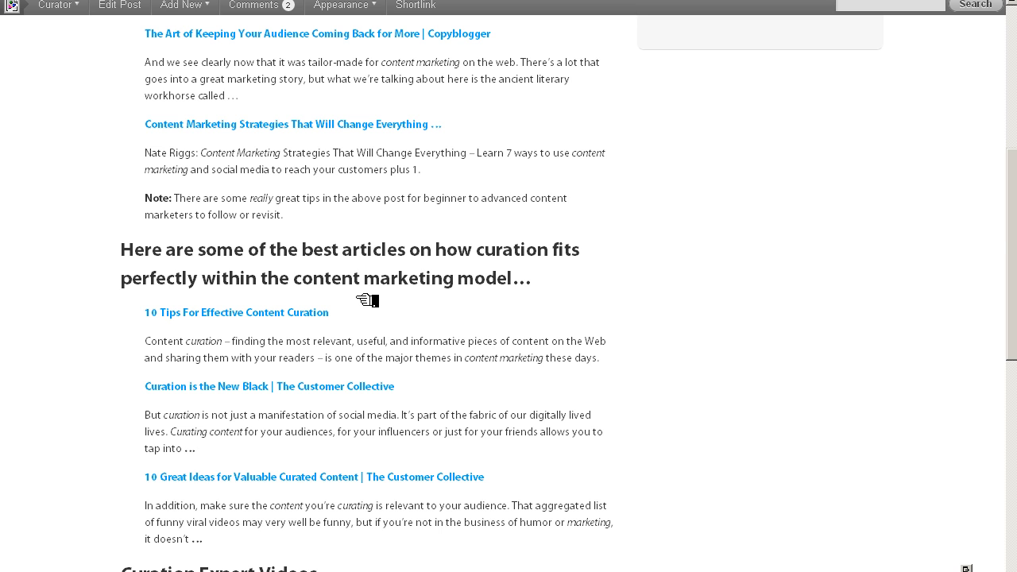
scroll(71, 431, down, 4)
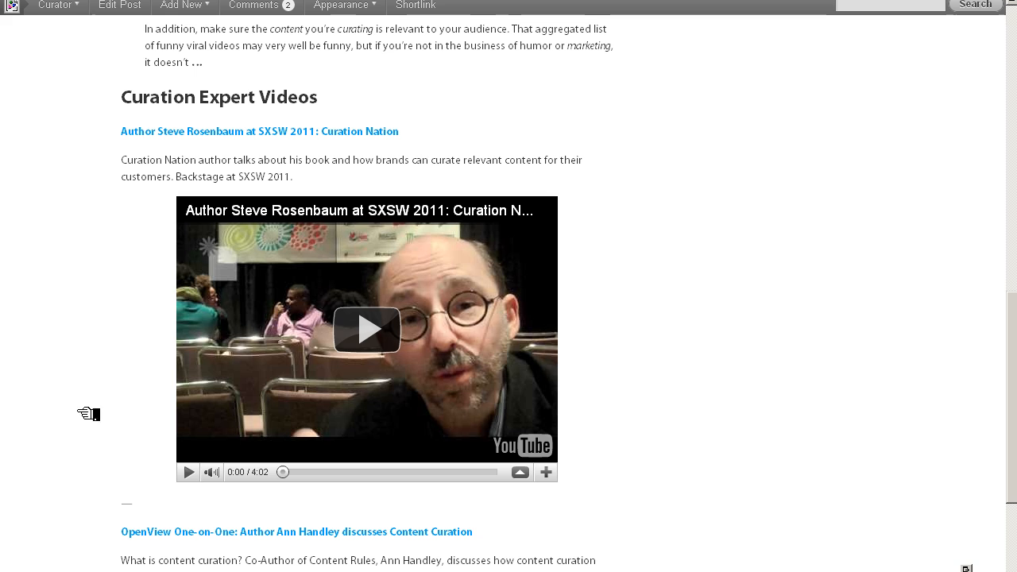
scroll(84, 482, down, 6)
scroll(91, 445, up, 8)
scroll(77, 501, down, 6)
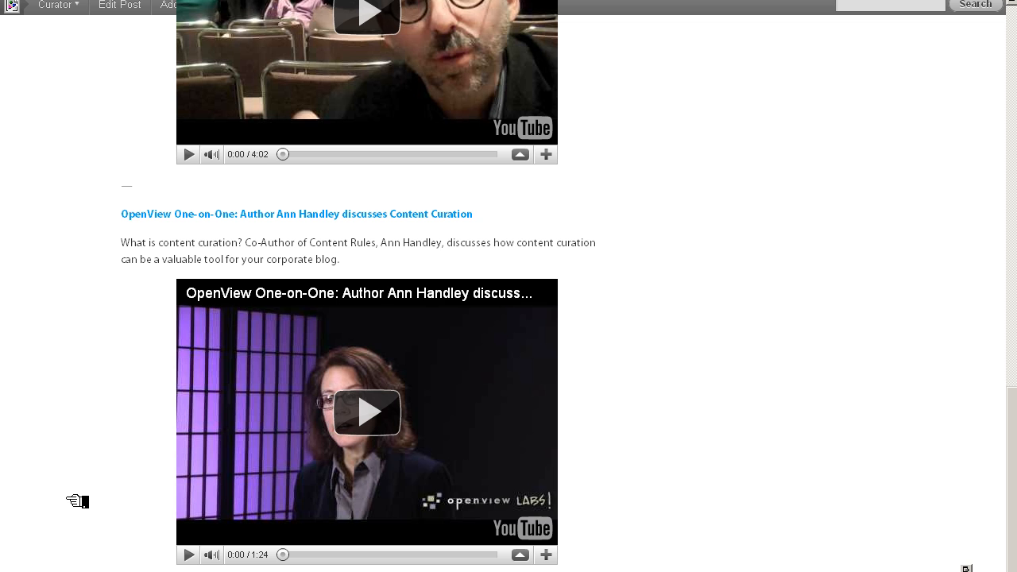
scroll(77, 500, up, 16)
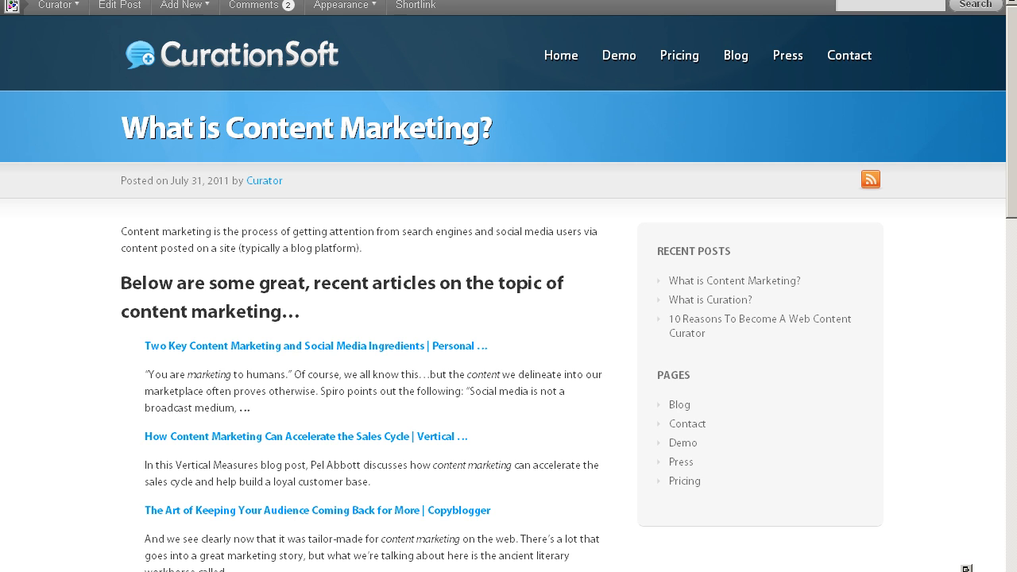
drag(0, 108, 659, 62)
scroll(112, 390, down, 8)
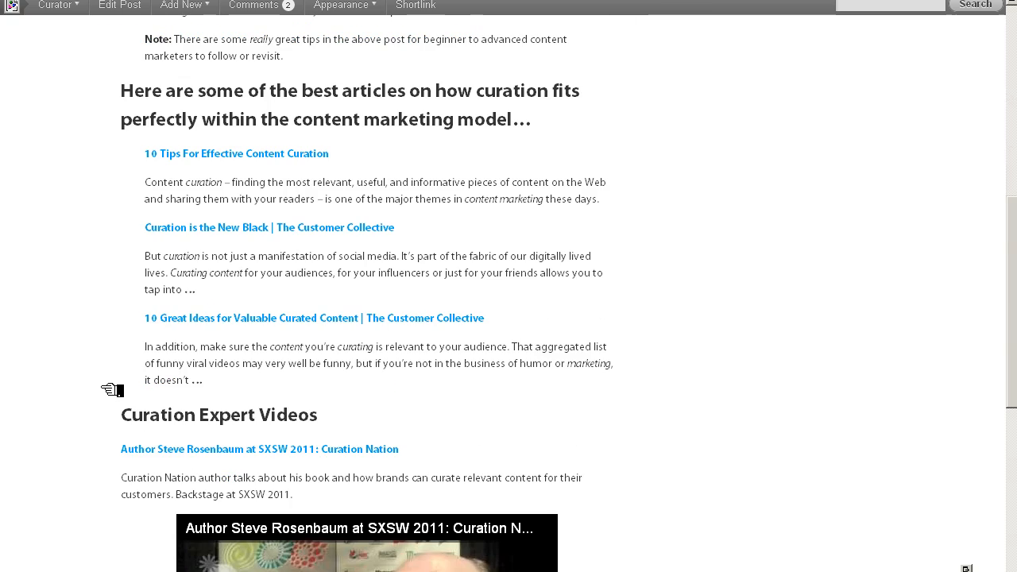
scroll(112, 390, down, 6)
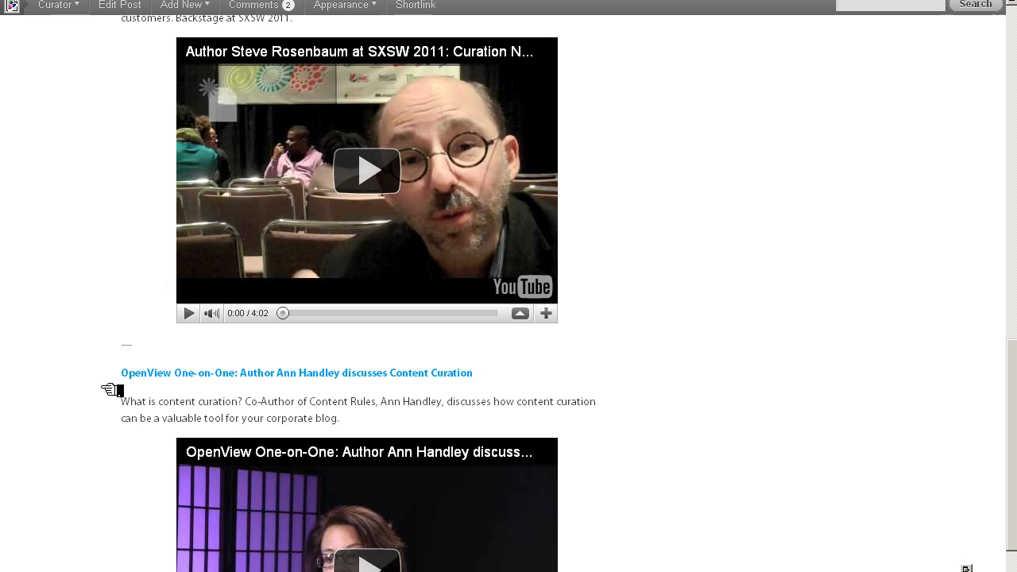
scroll(112, 390, down, 2)
scroll(112, 390, up, 16)
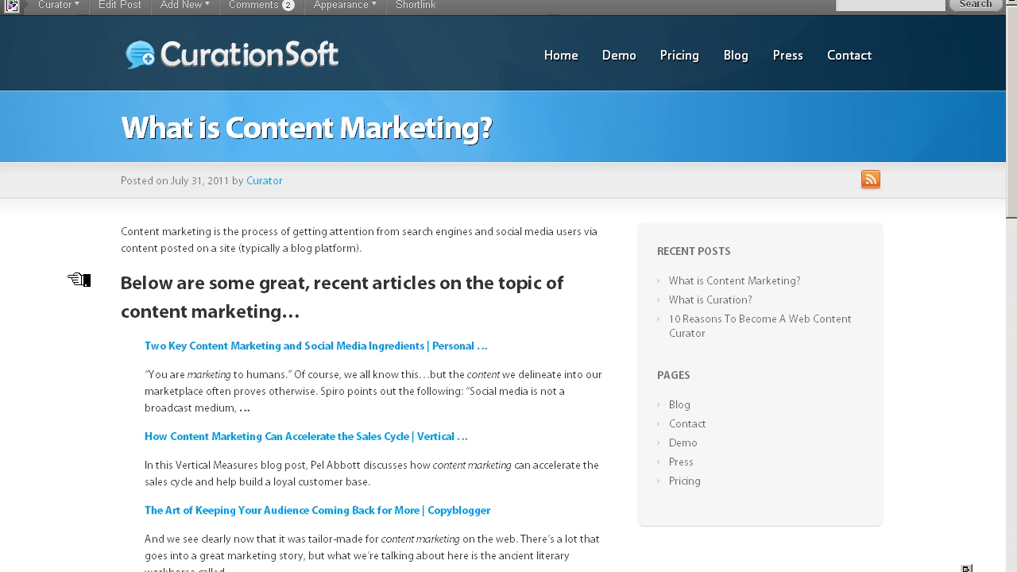
Highlight the "What is Content Marketing?" title and bring the CurationSoft window in front of the finished post
scroll(477, 122, down, 1)
mouse_move(493, 118)
mouse_down()
mouse_move(248, 111)
mouse_move(496, 118)
mouse_move(487, 119)
mouse_up()
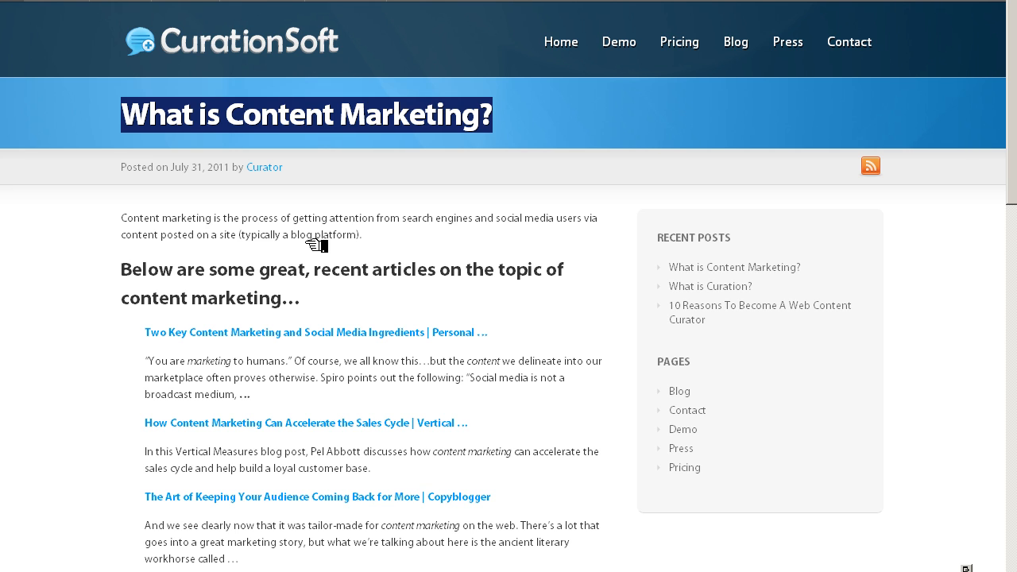
click(278, 571)
drag(427, 163, 537, 136)
drag(383, 134, 438, 75)
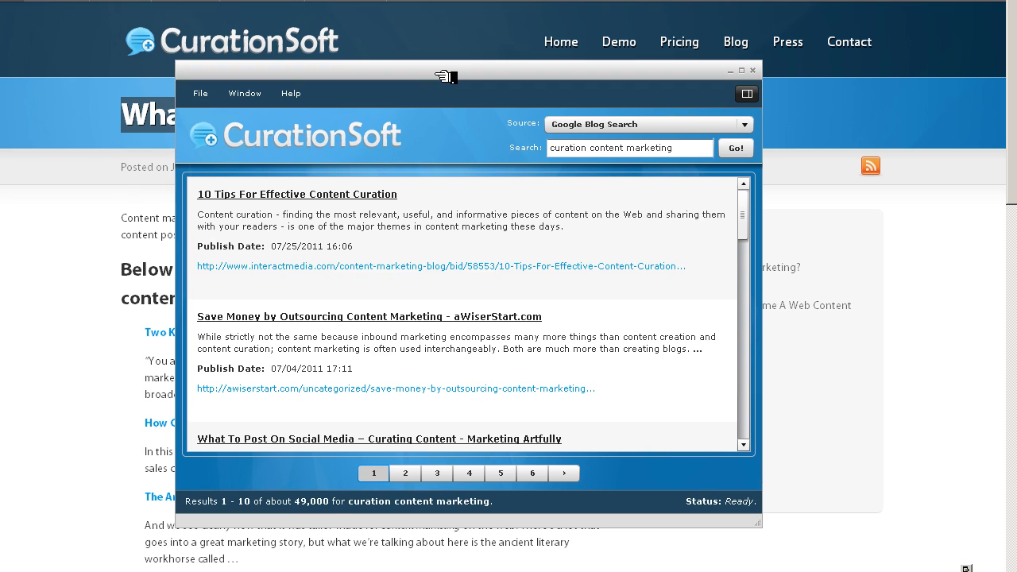